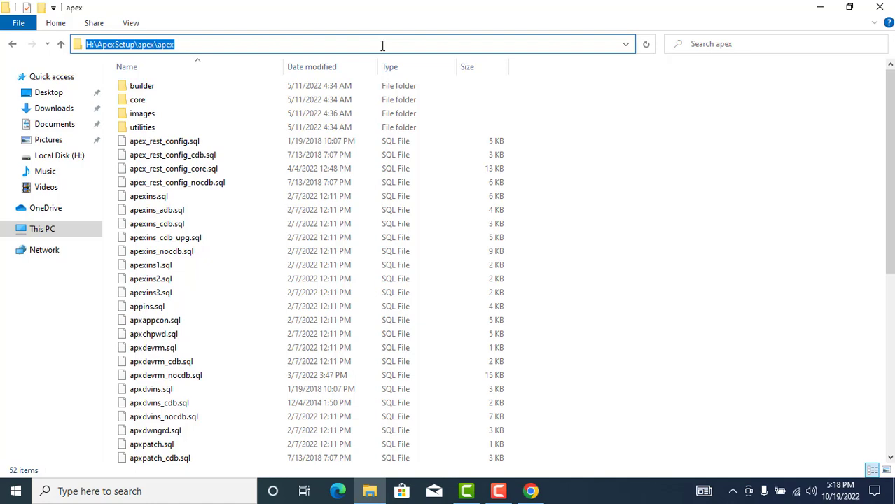
- Search for cmd and launch Command Prompt as administrator
{"action": "left_click", "coordinate": [16, 495]}
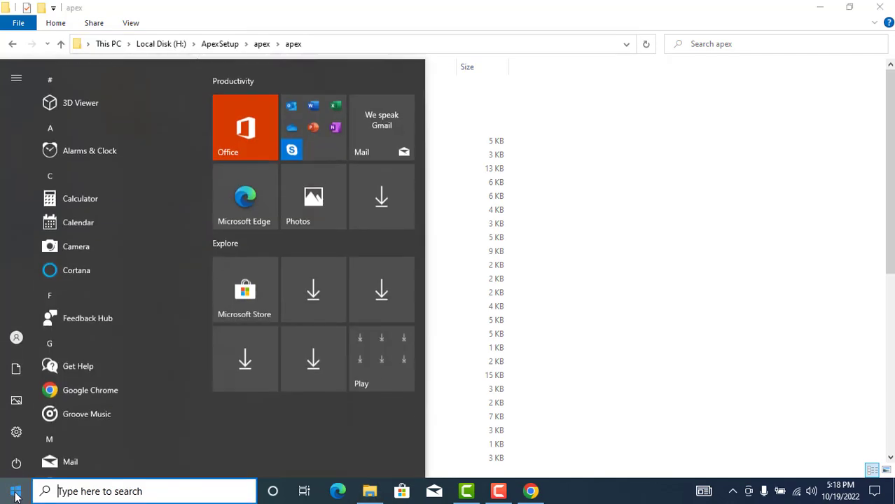
{"action": "type", "text": "cmd"}
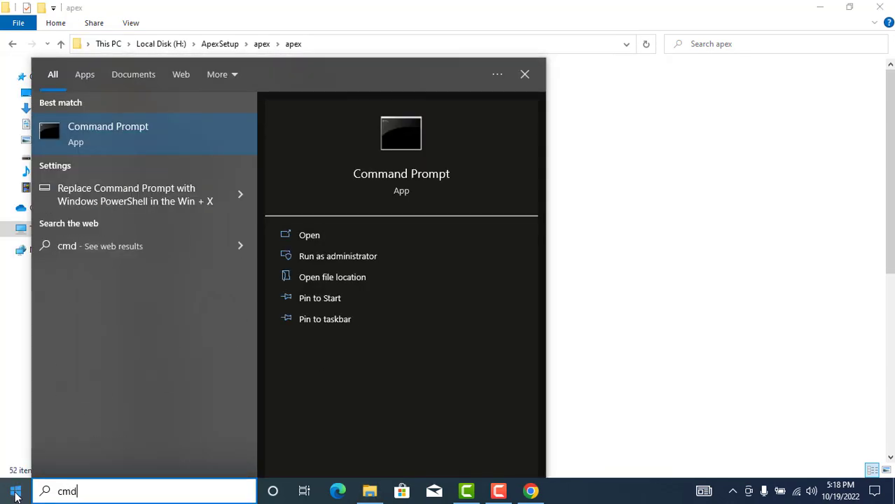
{"action": "left_click", "coordinate": [449, 258]}
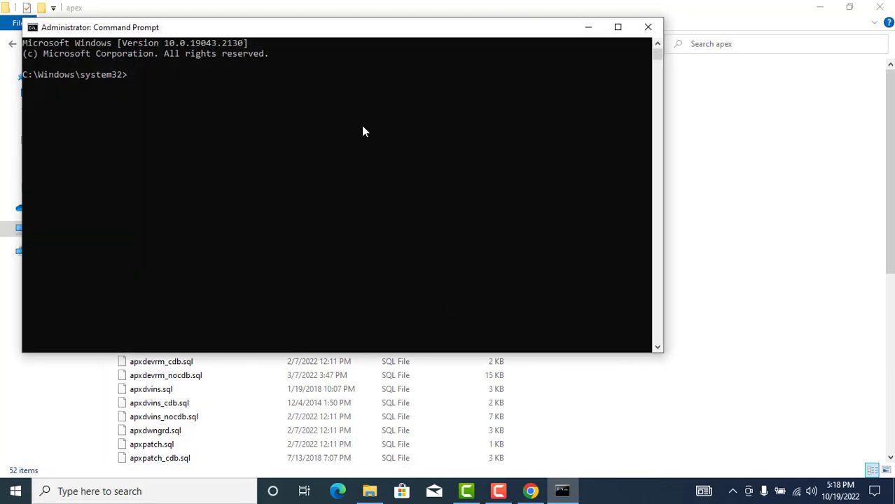
- Change the working directory to H:\ApexSetup\apex\apex on the H: drive
{"action": "type", "text": "cd"}
{"action": "type", "text": "H:\\ApexSetup\\apex\\apex"}
{"action": "key", "text": "Return"}
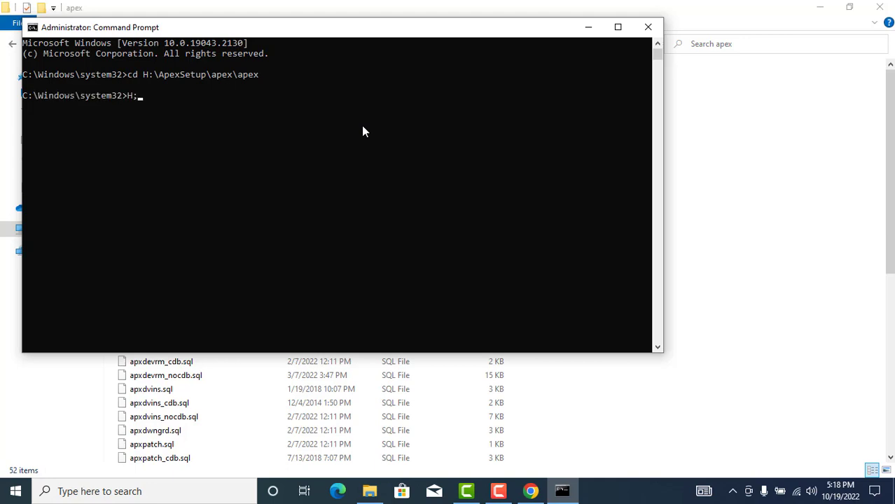
{"action": "type", "text": "H:"}
{"action": "key", "text": "Return"}
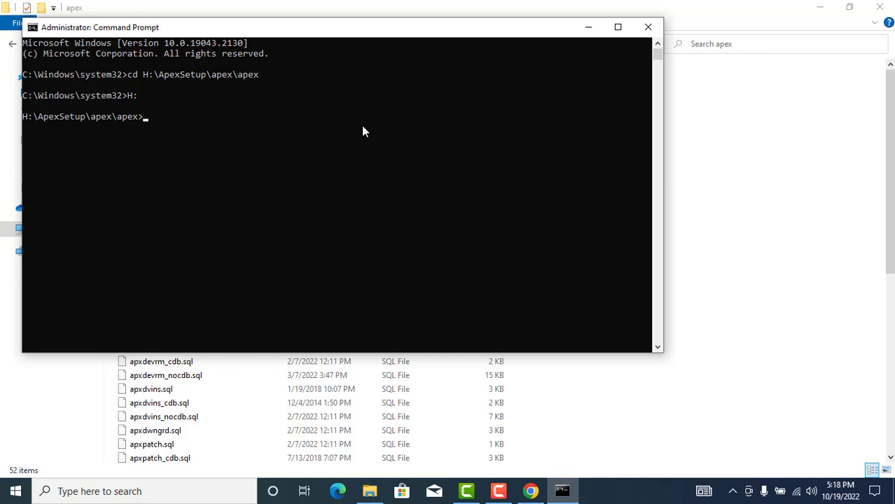
- Start SQL*Plus and connect to the 19c database as sys as sysdba
{"action": "type", "text": "sqlplsu"}
{"action": "key", "text": "Return"}
{"action": "type", "text": "sys "}
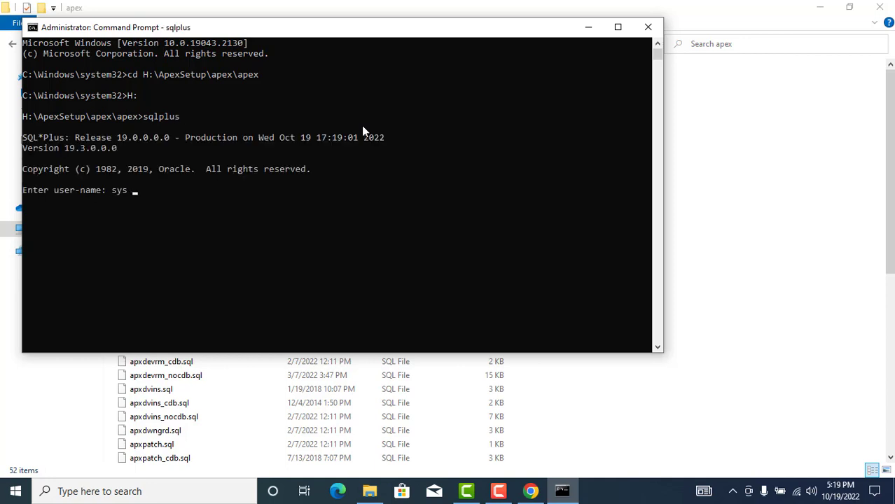
{"action": "type", "text": "as sysdba"}
{"action": "key", "text": "Return"}
{"action": "key", "text": "Return"}
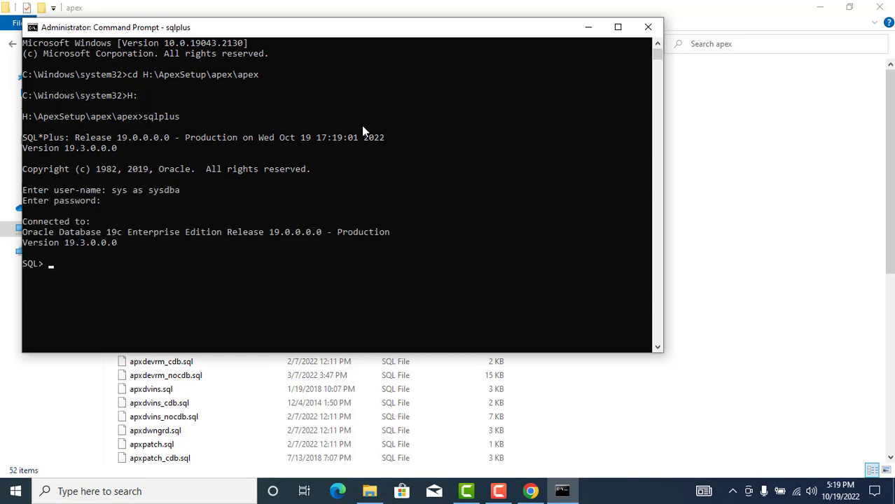
{"action": "left_click", "coordinate": [530, 491]}
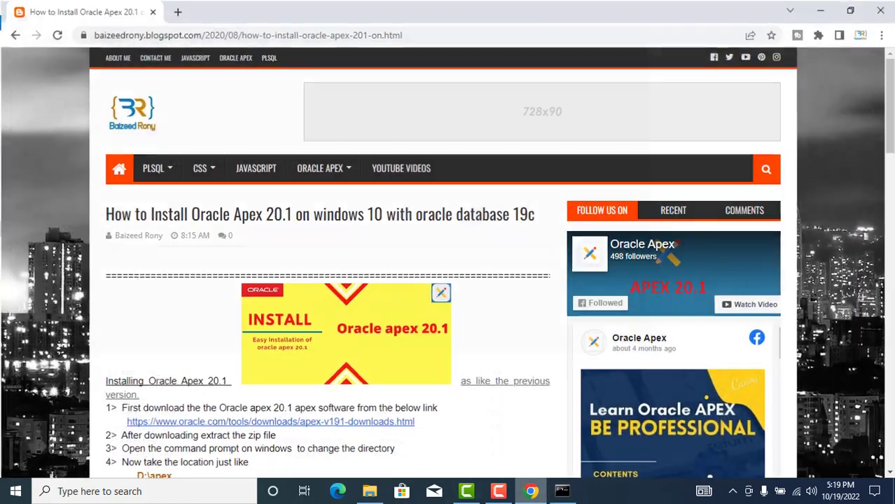
{"action": "scroll", "coordinate": [220, 316], "scroll_direction": "down", "scroll_amount": 2}
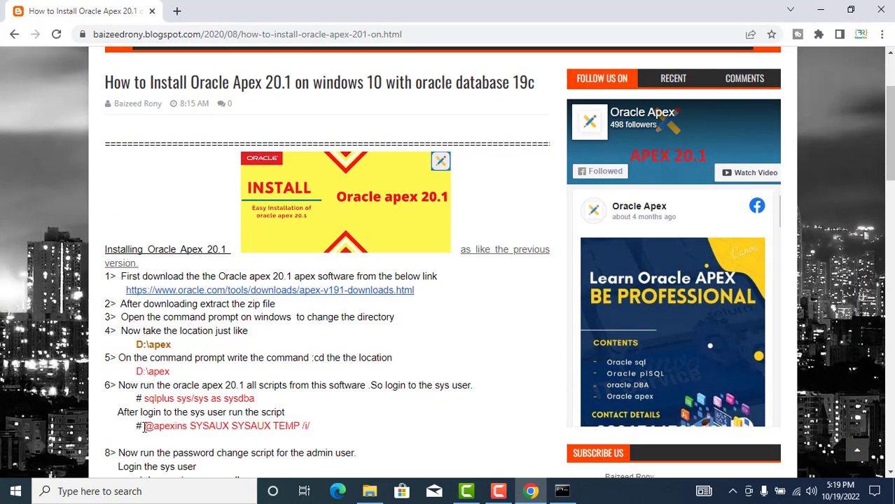
{"action": "left_click_drag", "start_coordinate": [145, 425], "coordinate": [343, 437]}
{"action": "right_click", "coordinate": [298, 425]}
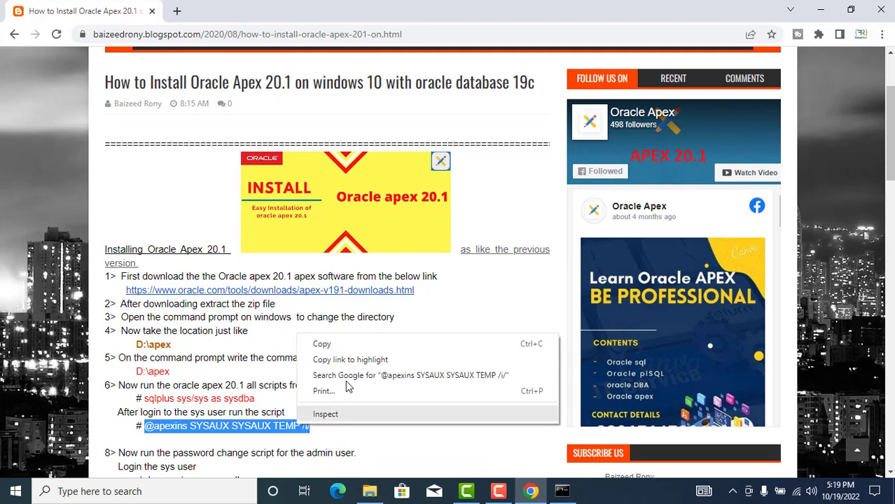
{"action": "left_click", "coordinate": [329, 344]}
{"action": "left_click", "coordinate": [569, 491]}
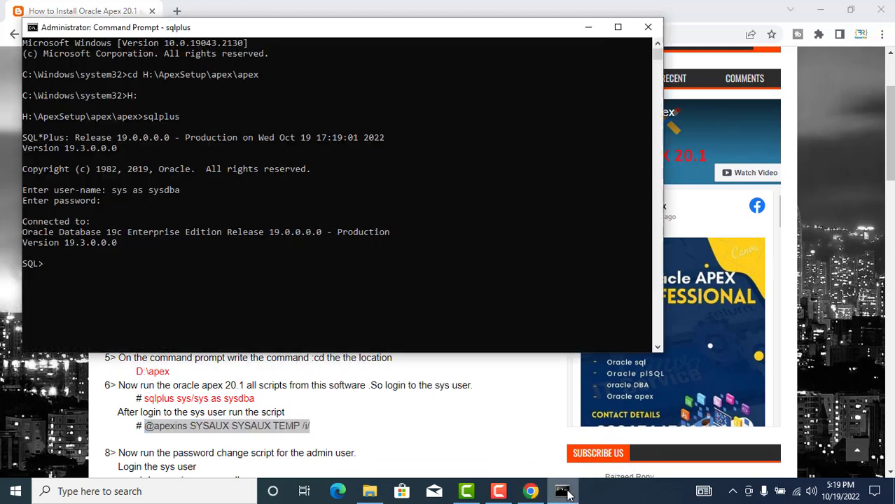
{"action": "right_click", "coordinate": [231, 295]}
{"action": "key", "text": "Return"}
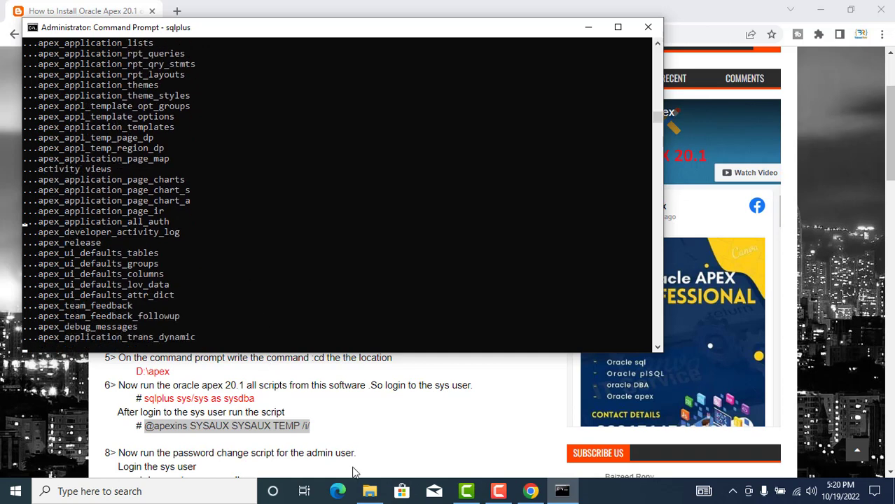
{"action": "left_click", "coordinate": [498, 491]}
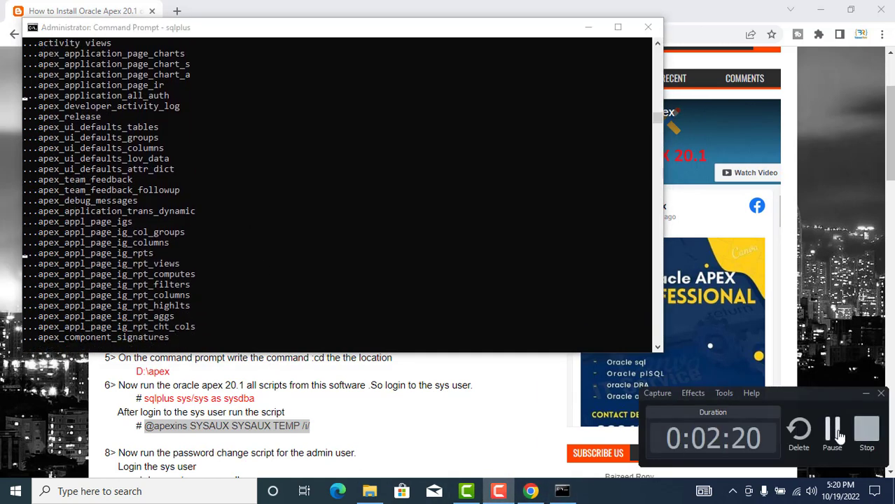
{"action": "left_click", "coordinate": [832, 429]}
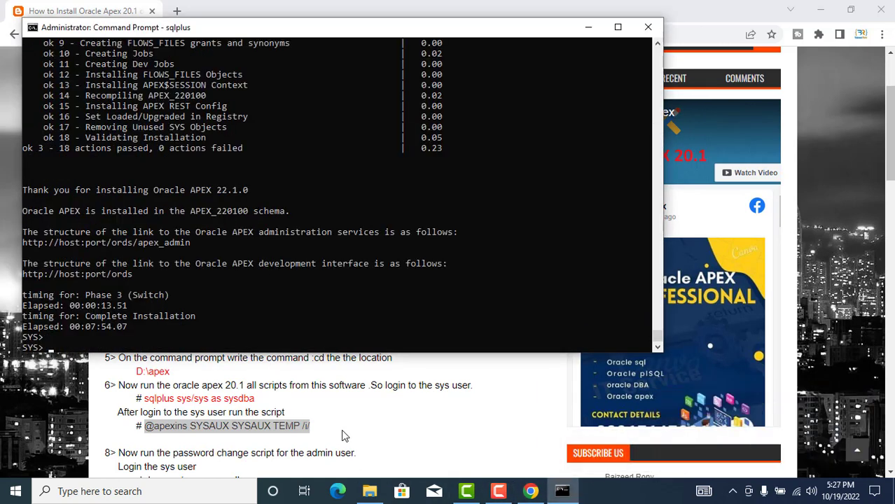
{"action": "scroll", "coordinate": [336, 434], "scroll_direction": "down", "scroll_amount": 2}
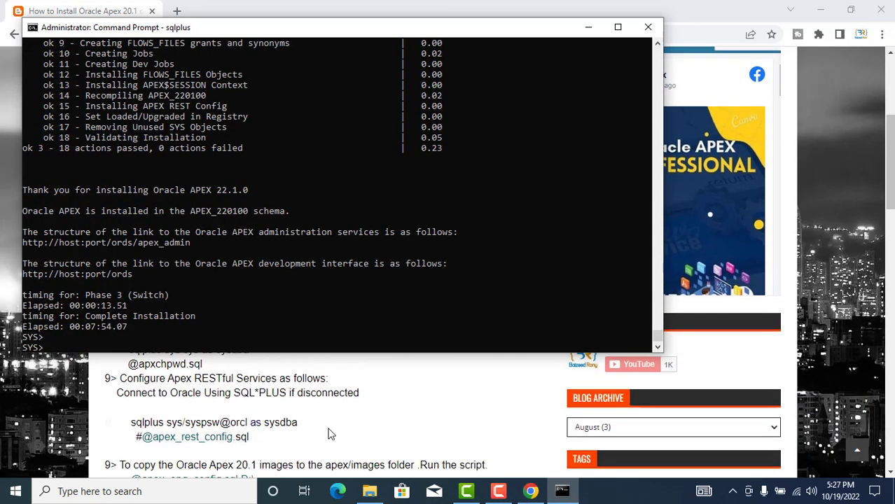
{"action": "scroll", "coordinate": [301, 438], "scroll_direction": "up", "scroll_amount": 1}
{"action": "left_click_drag", "start_coordinate": [128, 428], "coordinate": [201, 430]}
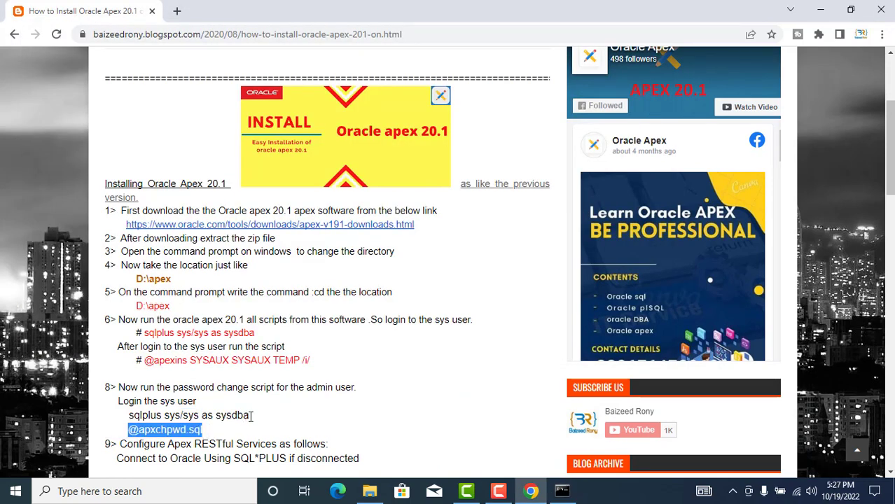
{"action": "left_click", "coordinate": [571, 494]}
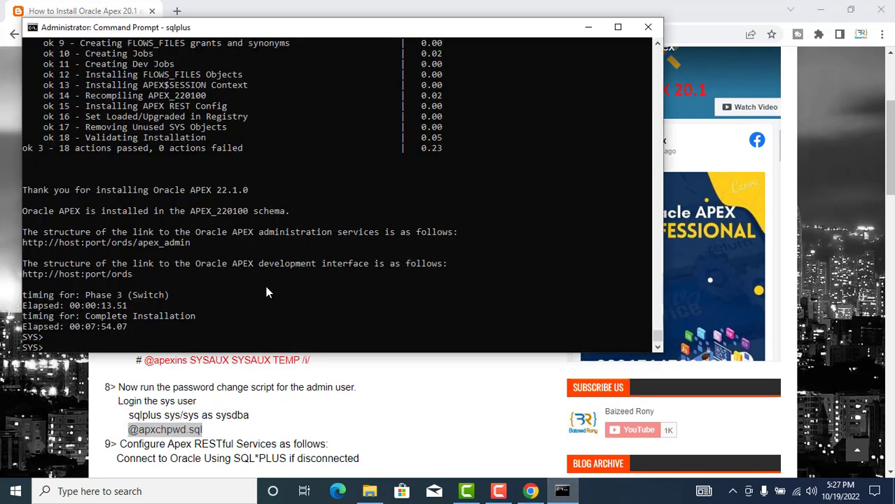
{"action": "key", "text": "ctrl+v"}
{"action": "key", "text": "Return"}
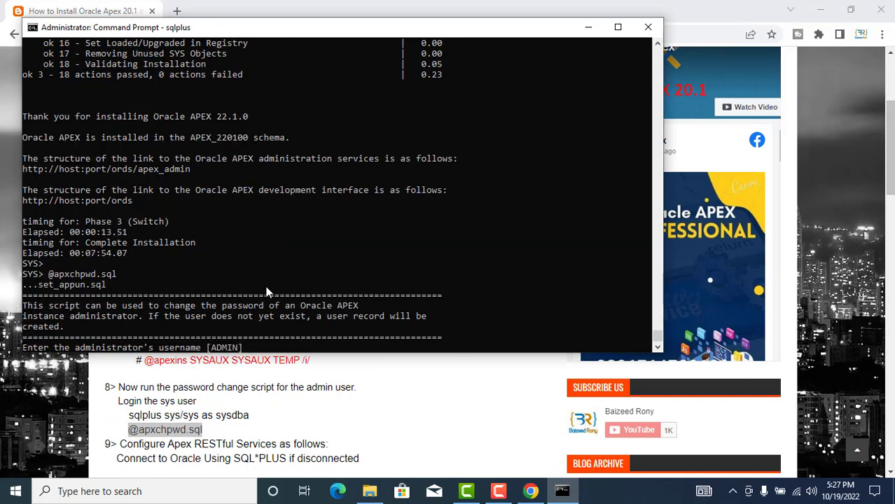
{"action": "key", "text": "Return"}
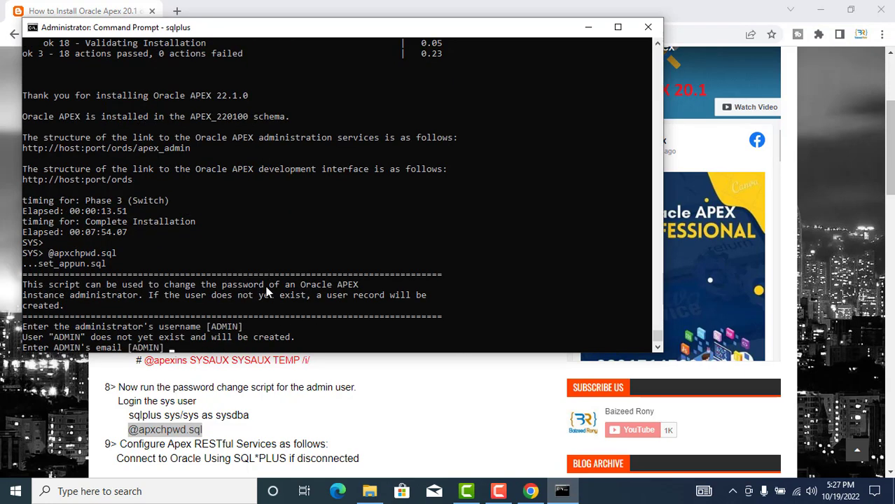
{"action": "key", "text": "Return"}
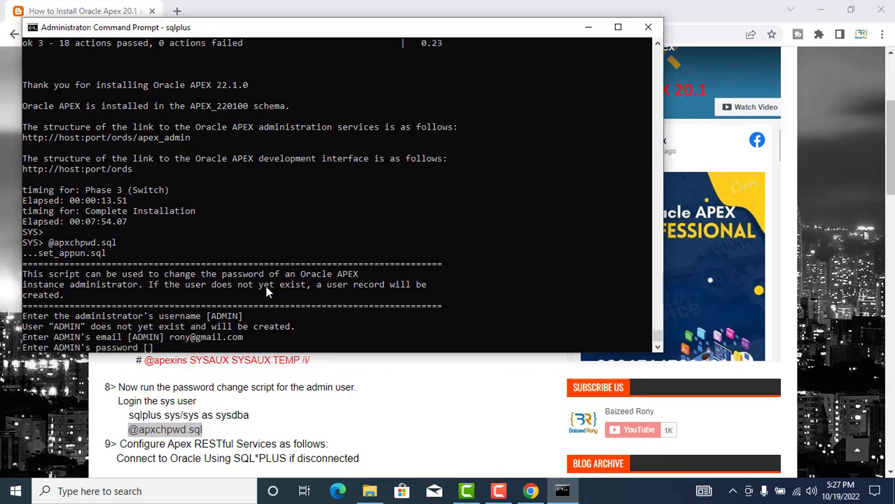
{"action": "key", "text": "Return"}
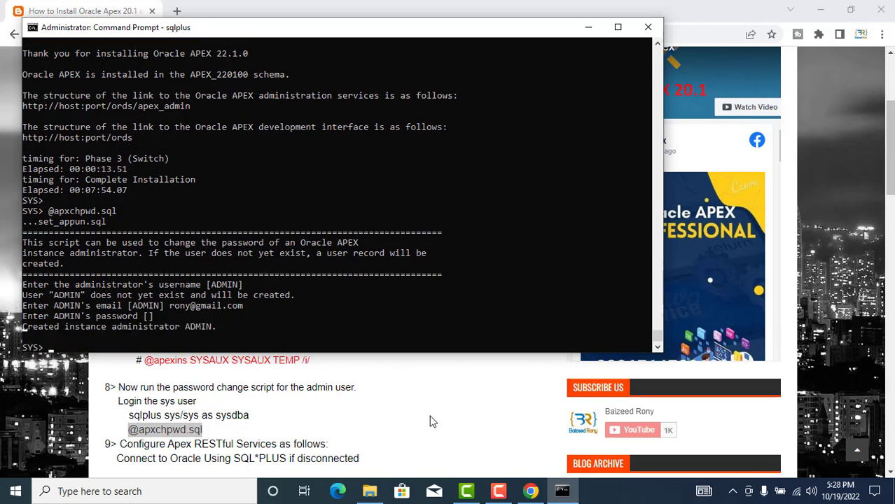
{"action": "left_click", "coordinate": [530, 491]}
{"action": "scroll", "coordinate": [159, 289], "scroll_direction": "down", "scroll_amount": 1}
{"action": "scroll", "coordinate": [160, 289], "scroll_direction": "down", "scroll_amount": 3}
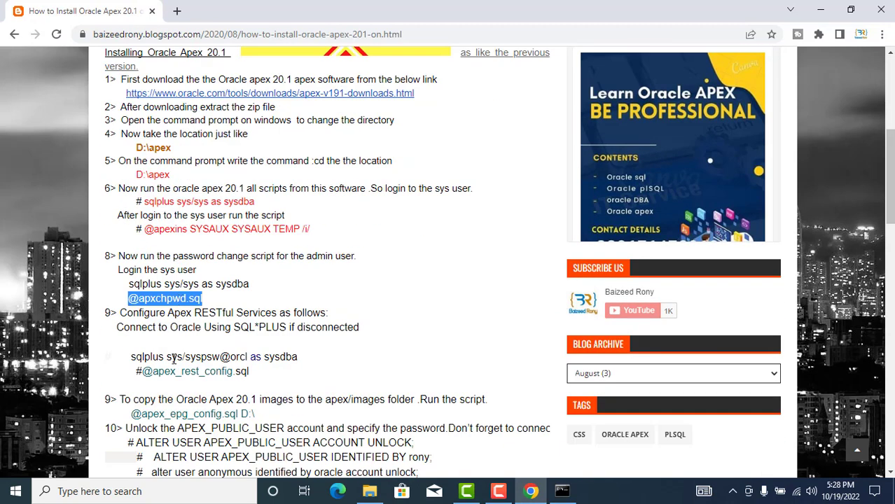
{"action": "left_click_drag", "start_coordinate": [142, 372], "coordinate": [257, 377]}
{"action": "key", "text": "ctrl+c"}
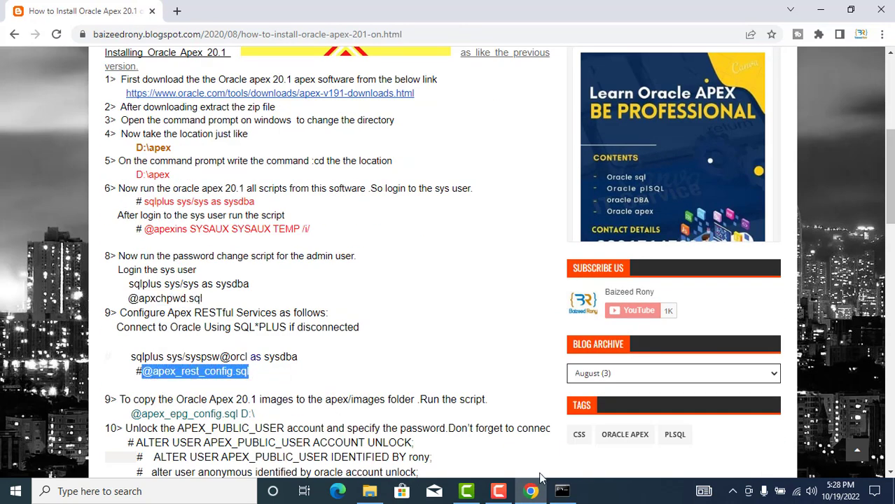
{"action": "left_click", "coordinate": [561, 491]}
{"action": "right_click", "coordinate": [235, 224]}
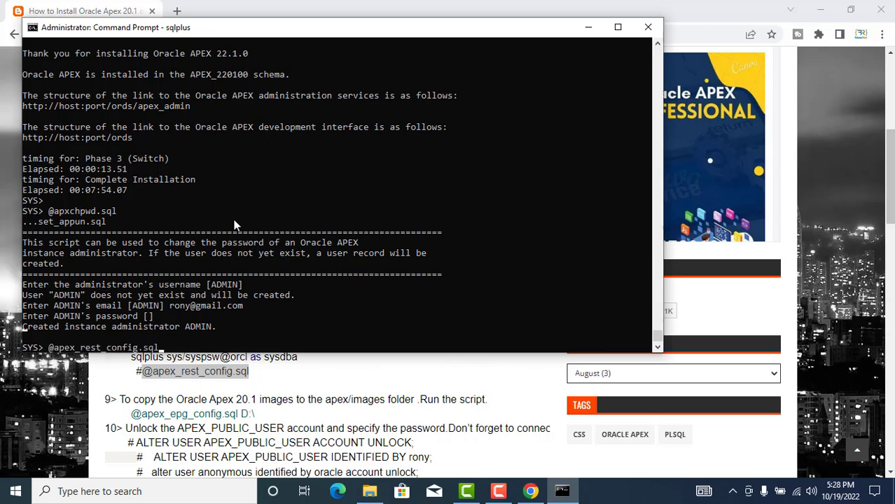
{"action": "key", "text": "Return"}
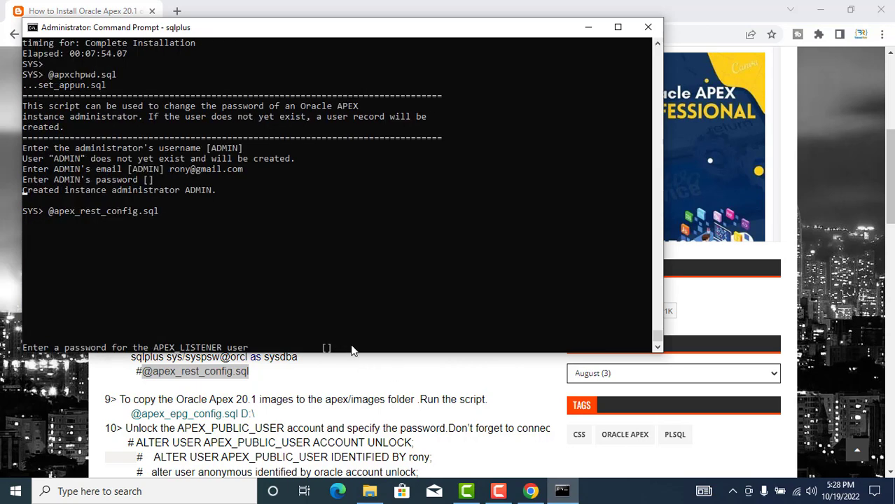
{"action": "key", "text": "Return"}
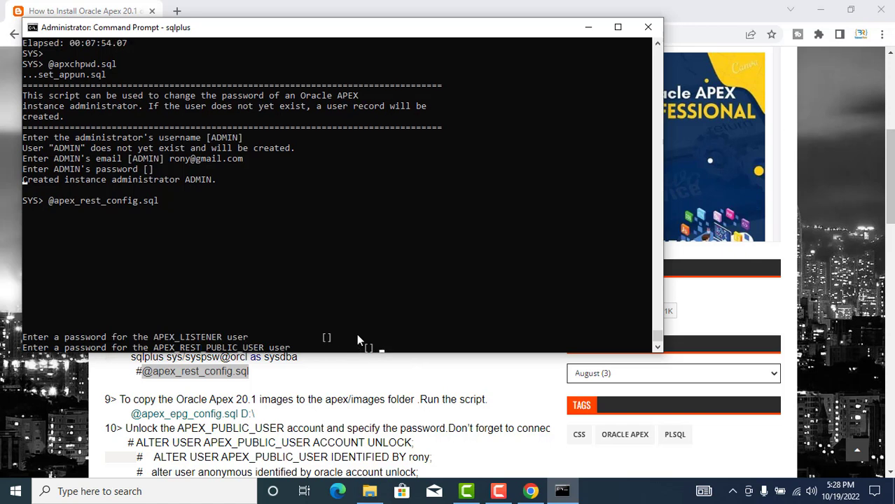
{"action": "key", "text": "Return"}
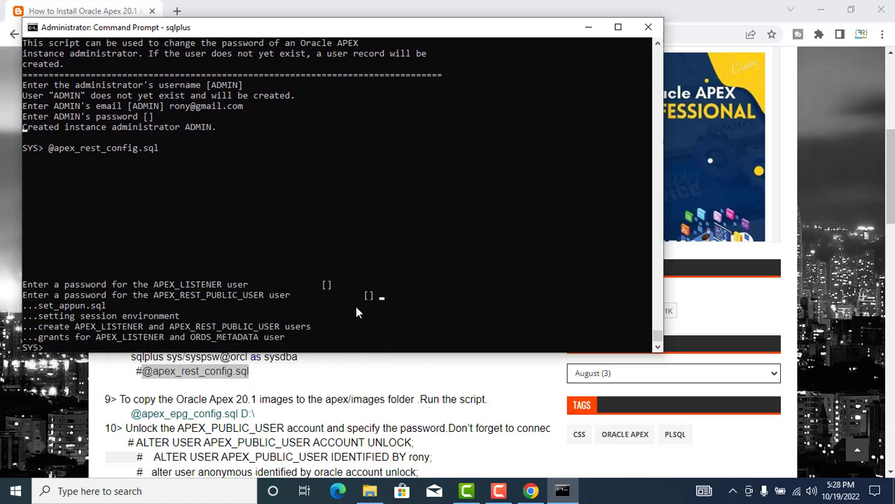
- Minimize Command Prompt and scroll the Chrome APEX blog post back to the top
{"action": "left_click", "coordinate": [590, 32]}
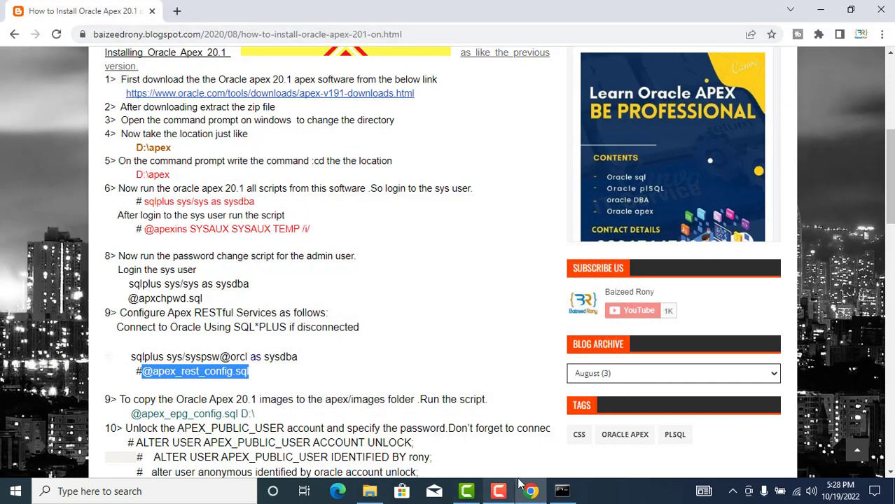
{"action": "left_click", "coordinate": [498, 491]}
{"action": "left_click", "coordinate": [832, 430]}
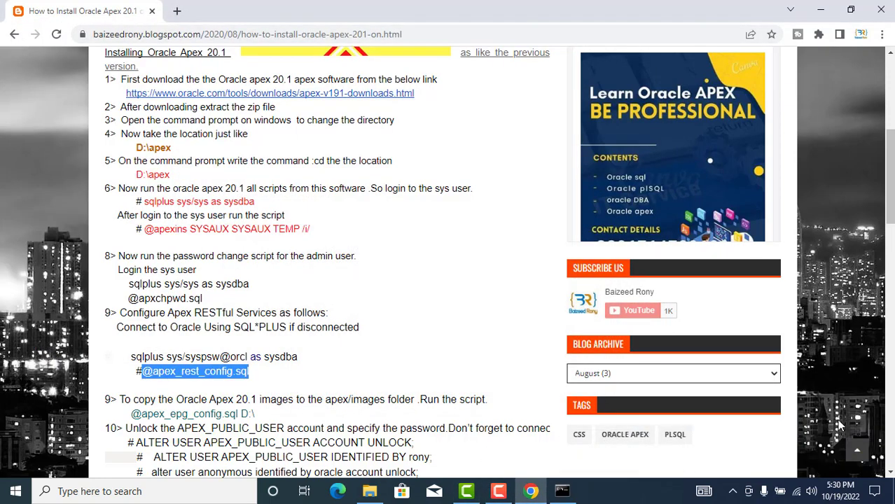
{"action": "scroll", "coordinate": [116, 85], "scroll_direction": "up", "scroll_amount": 5}
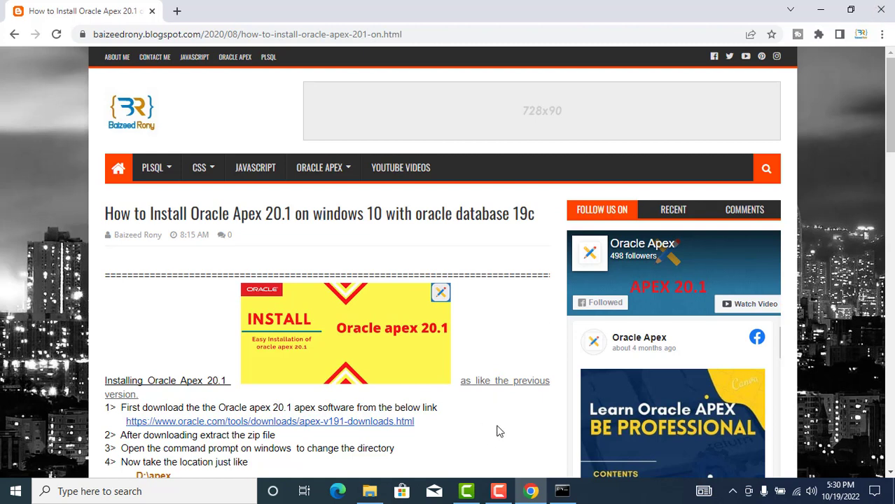
{"action": "left_click", "coordinate": [499, 491]}
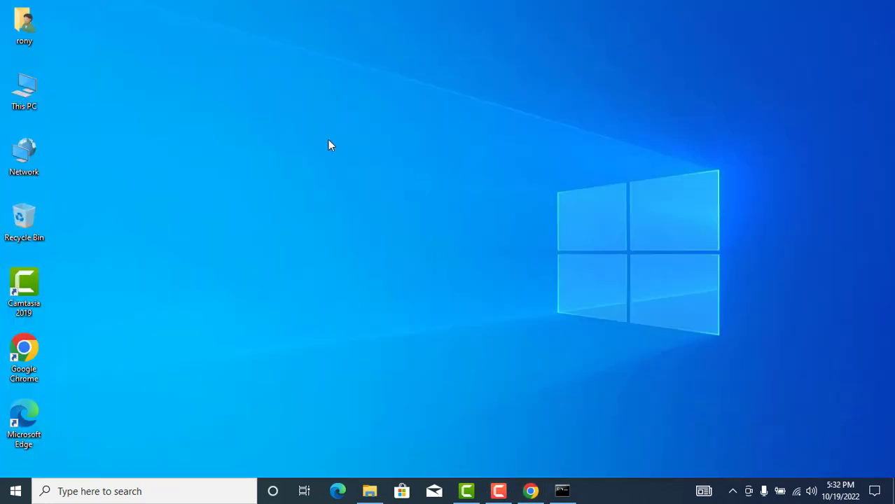
- Extract the ords-latest archive inside H:\ApexSetup\ords
{"action": "double_click", "coordinate": [17, 88]}
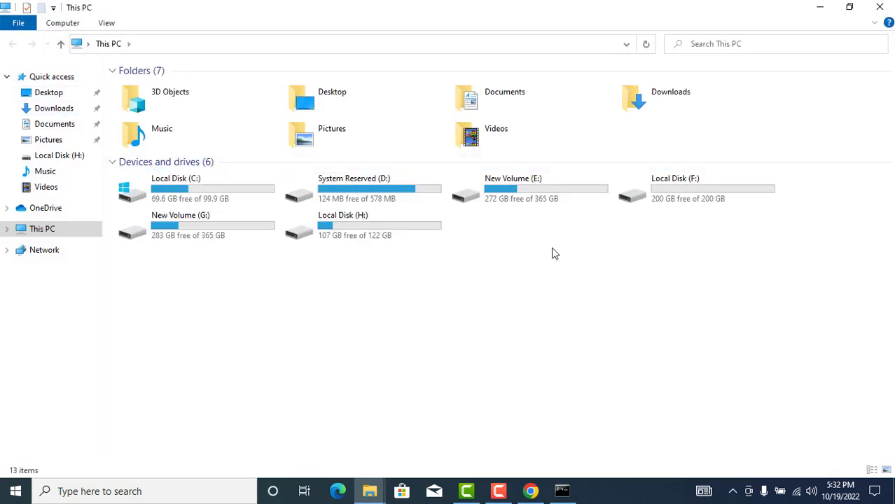
{"action": "double_click", "coordinate": [356, 226]}
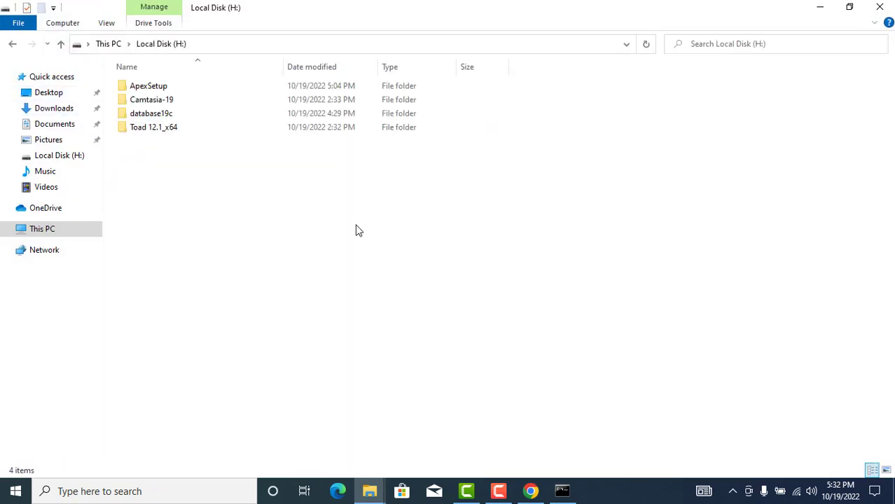
{"action": "double_click", "coordinate": [157, 88]}
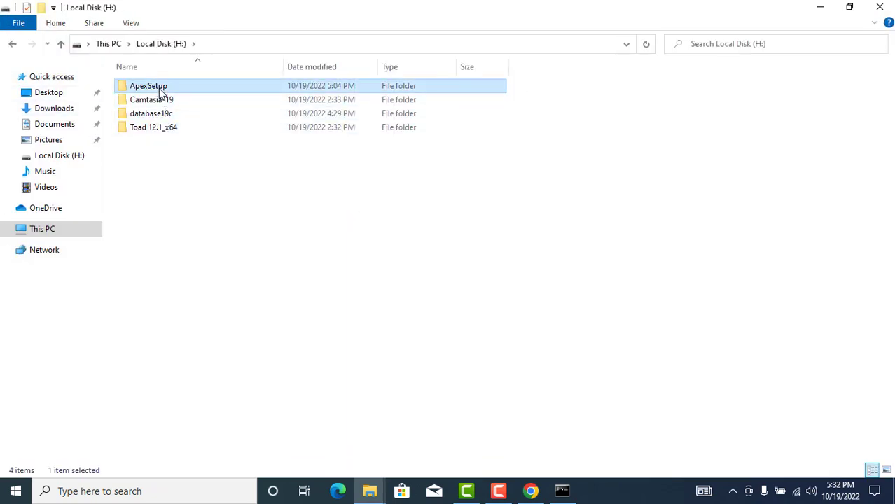
{"action": "left_click", "coordinate": [143, 102]}
{"action": "double_click", "coordinate": [144, 103]}
{"action": "left_click", "coordinate": [150, 88]}
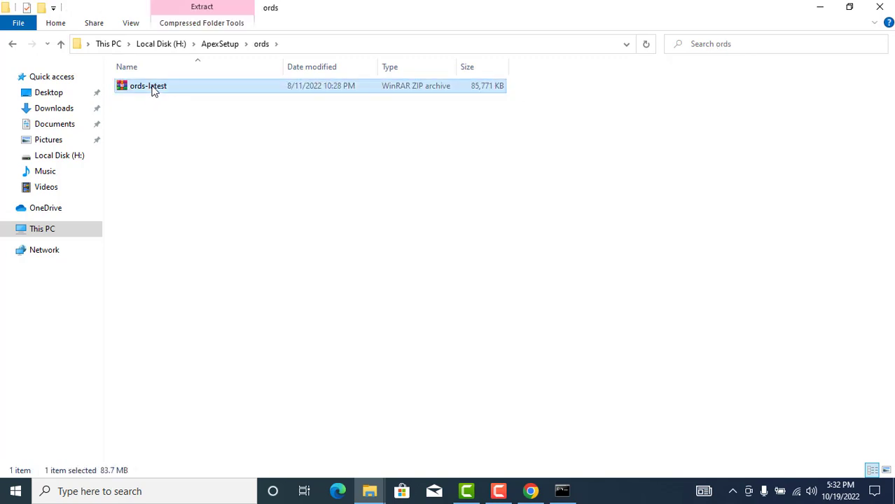
{"action": "right_click", "coordinate": [153, 87]}
{"action": "left_click", "coordinate": [183, 143]}
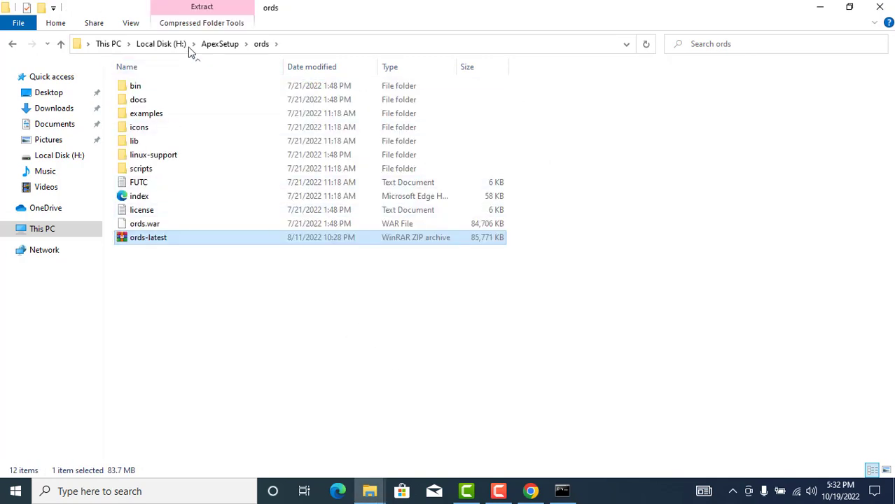
- Copy the images folder from H:\ApexSetup\apex\apex
{"action": "left_click", "coordinate": [211, 44]}
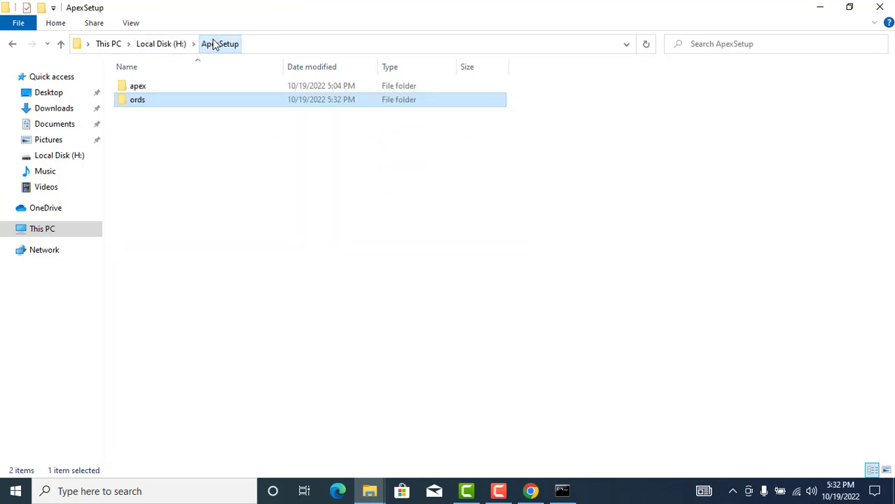
{"action": "double_click", "coordinate": [150, 87]}
{"action": "double_click", "coordinate": [150, 86]}
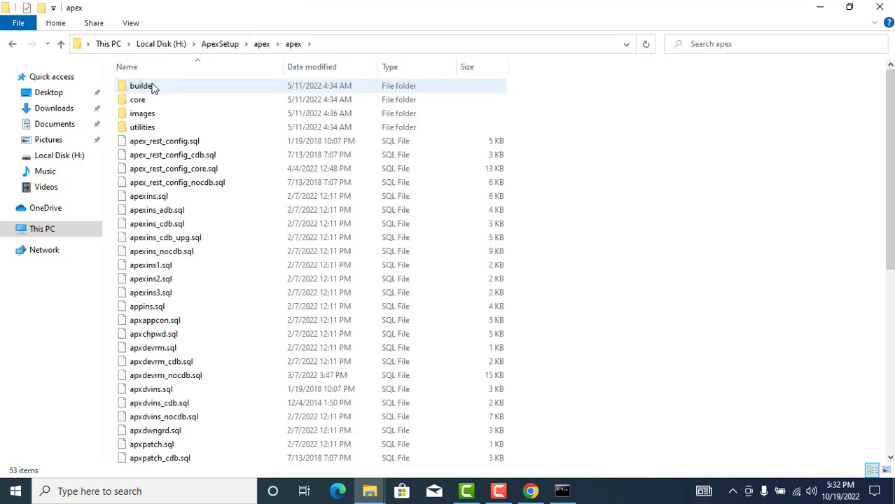
{"action": "left_click", "coordinate": [148, 116]}
{"action": "right_click", "coordinate": [147, 119]}
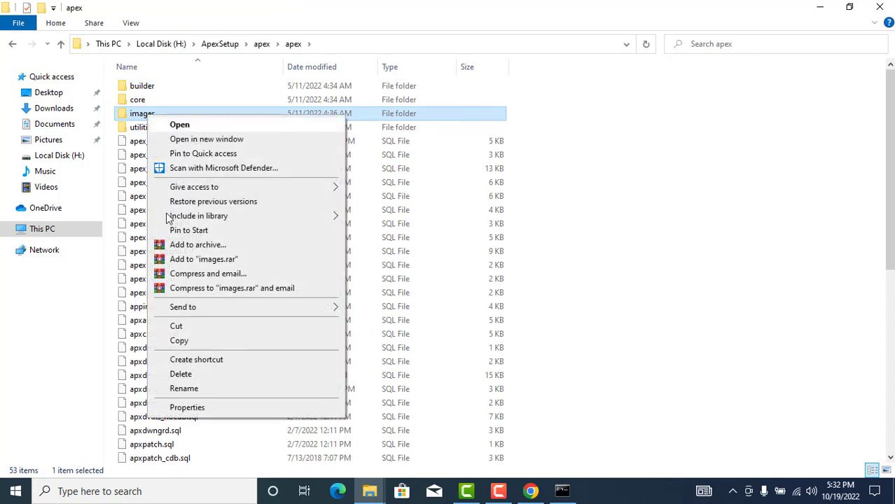
{"action": "left_click", "coordinate": [179, 341]}
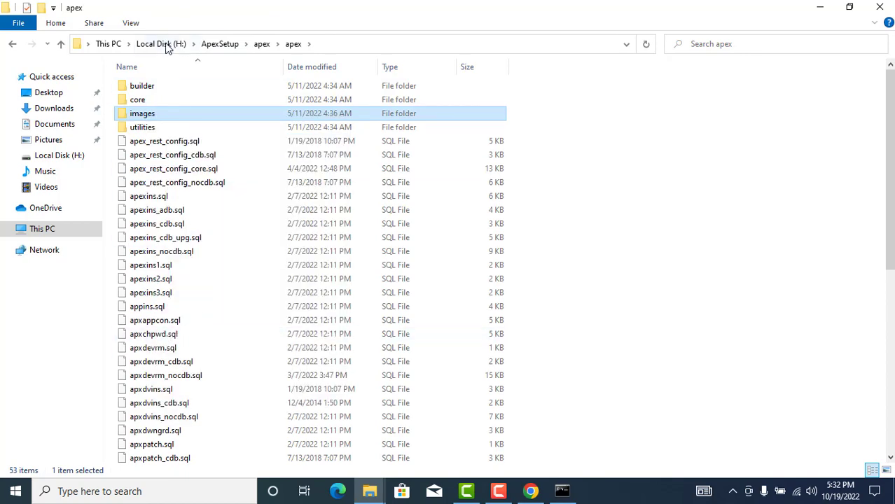
- Paste the images folder into H:\ApexSetup\ords
{"action": "left_click", "coordinate": [167, 44]}
{"action": "double_click", "coordinate": [160, 86]}
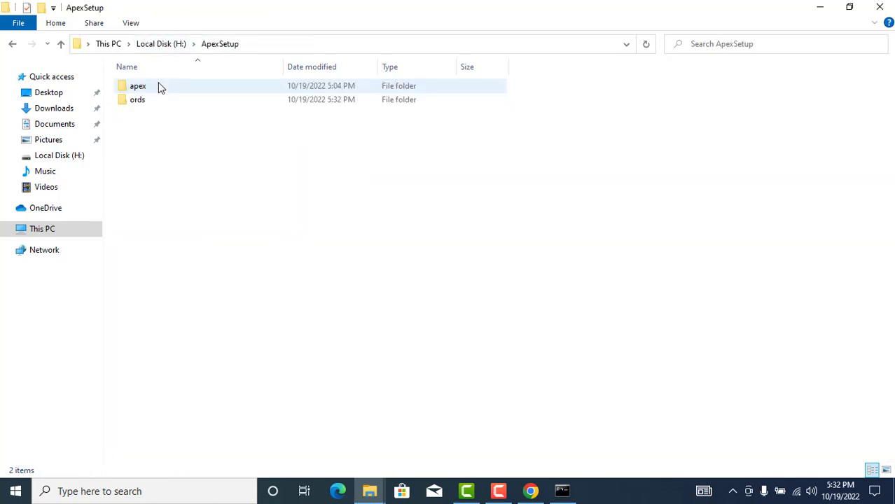
{"action": "double_click", "coordinate": [154, 99]}
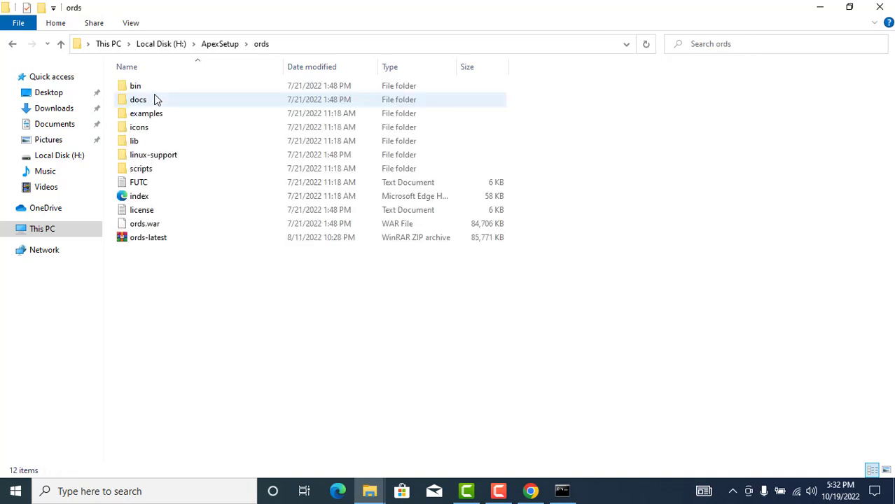
{"action": "right_click", "coordinate": [216, 400]}
{"action": "left_click", "coordinate": [249, 315]}
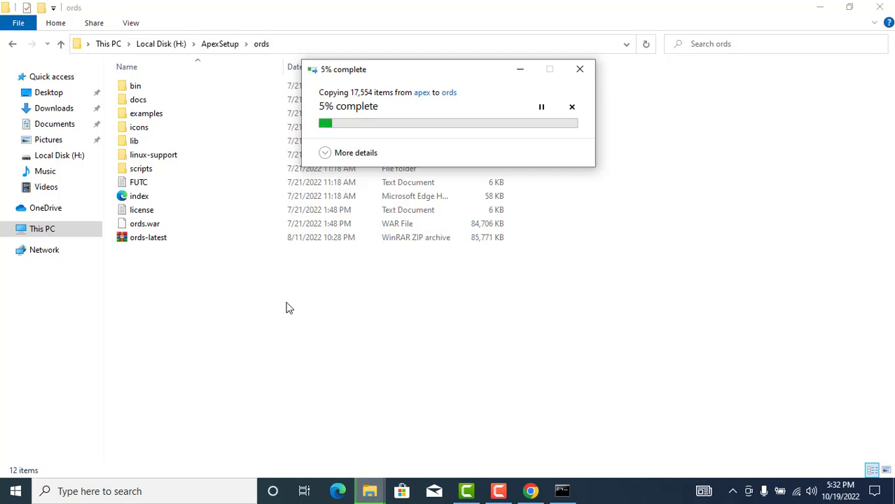
{"action": "left_click", "coordinate": [497, 490]}
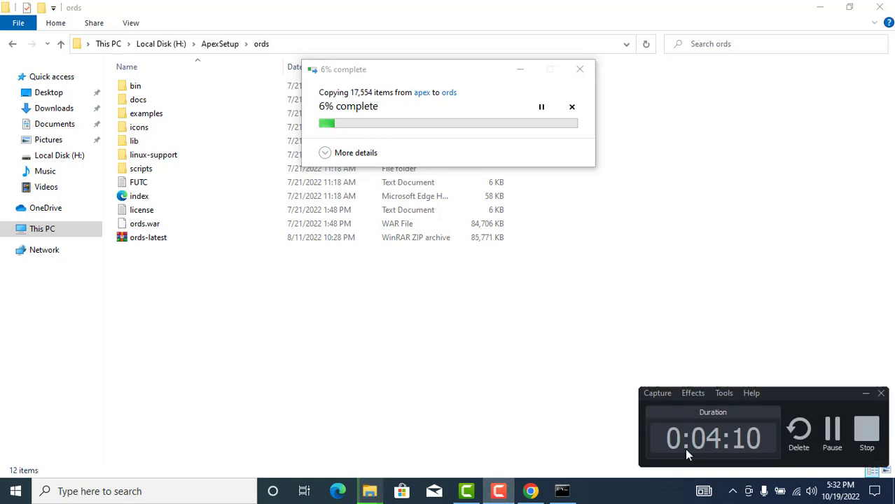
{"action": "left_click", "coordinate": [832, 431]}
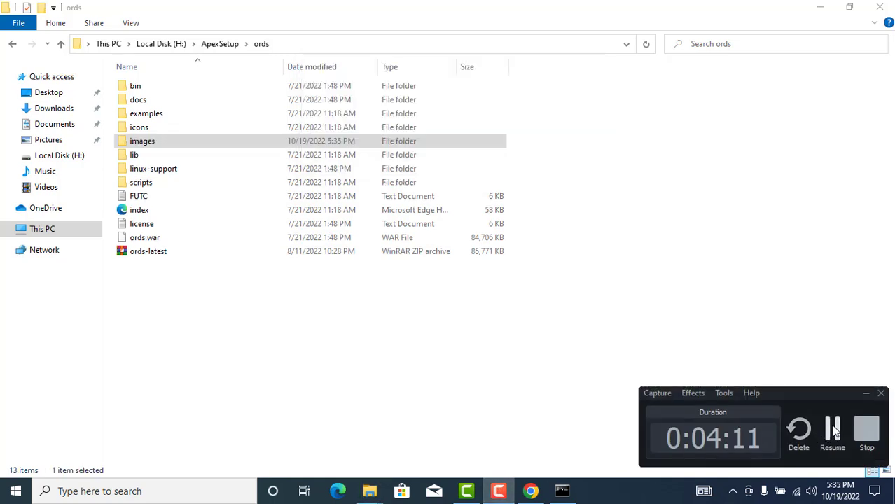
- Browse to the ords\scripts\installer folder
{"action": "double_click", "coordinate": [132, 90]}
{"action": "left_click", "coordinate": [361, 45]}
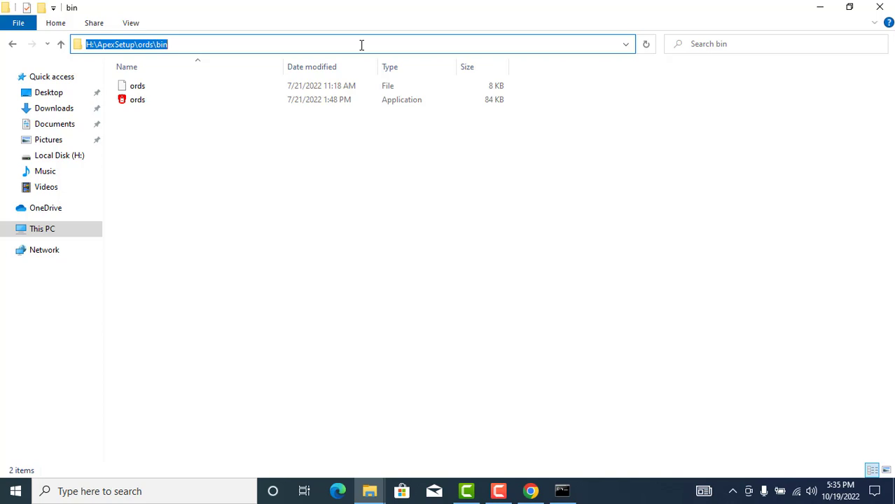
{"action": "left_click", "coordinate": [276, 168]}
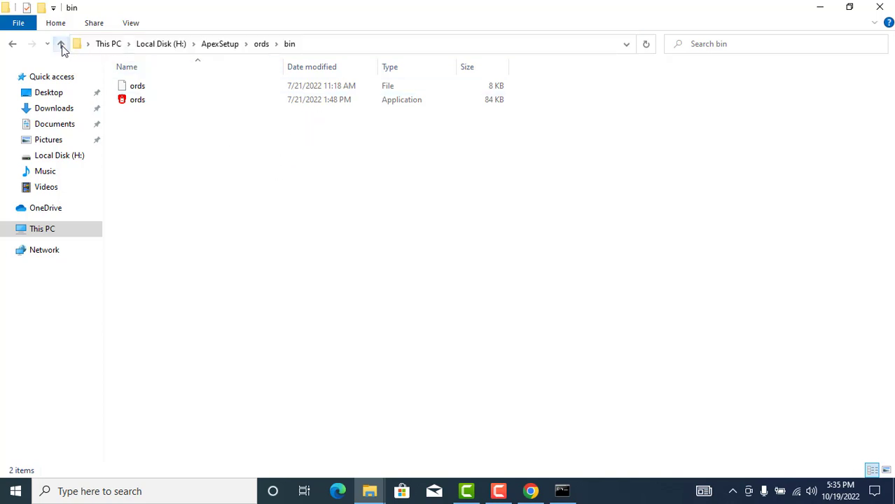
{"action": "left_click", "coordinate": [61, 44]}
{"action": "double_click", "coordinate": [158, 182]}
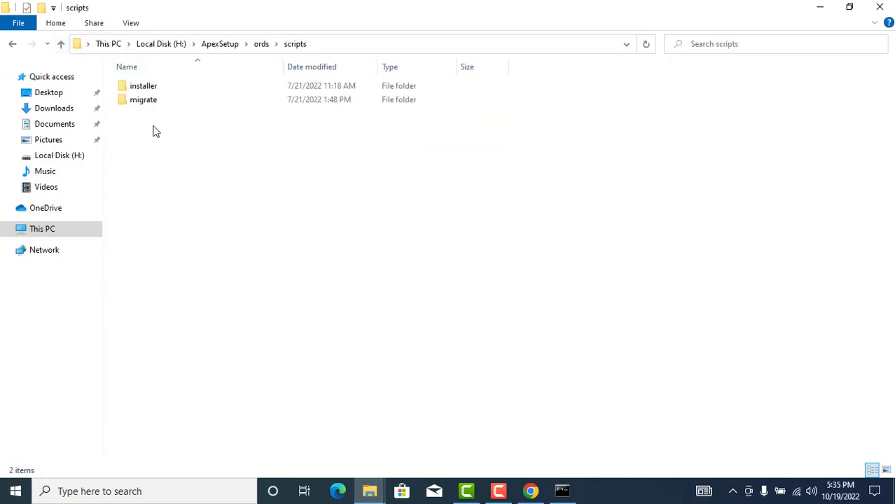
{"action": "double_click", "coordinate": [150, 89]}
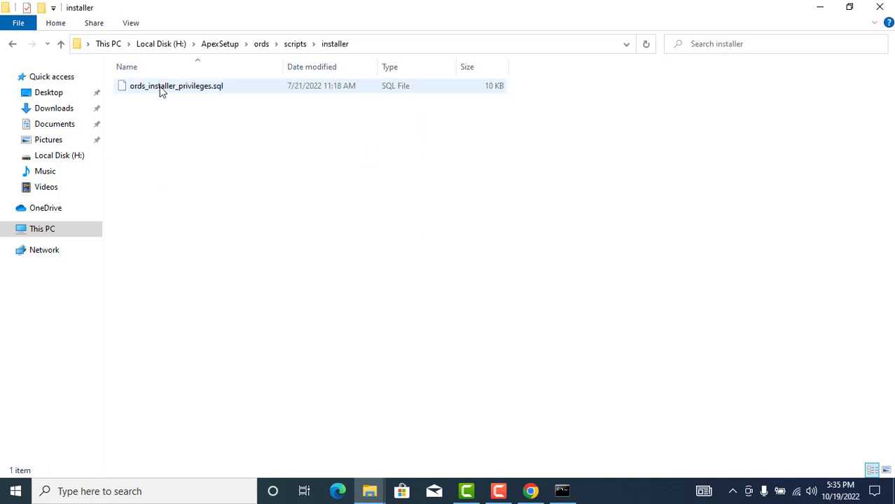
- Copy the full path of ords_installer_privileges.sql from the address bar
{"action": "right_click", "coordinate": [160, 90]}
{"action": "left_click", "coordinate": [197, 326]}
{"action": "key", "text": "ctrl+c"}
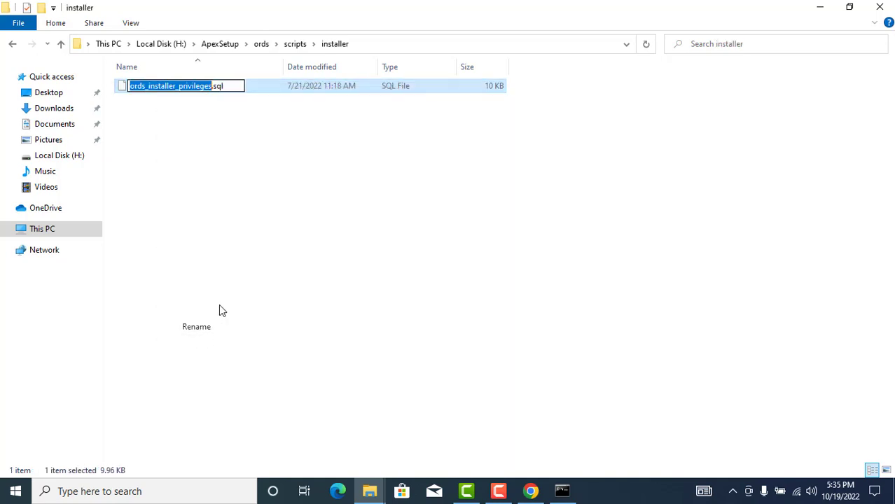
{"action": "left_click", "coordinate": [365, 43]}
{"action": "type", "text": "\\"}
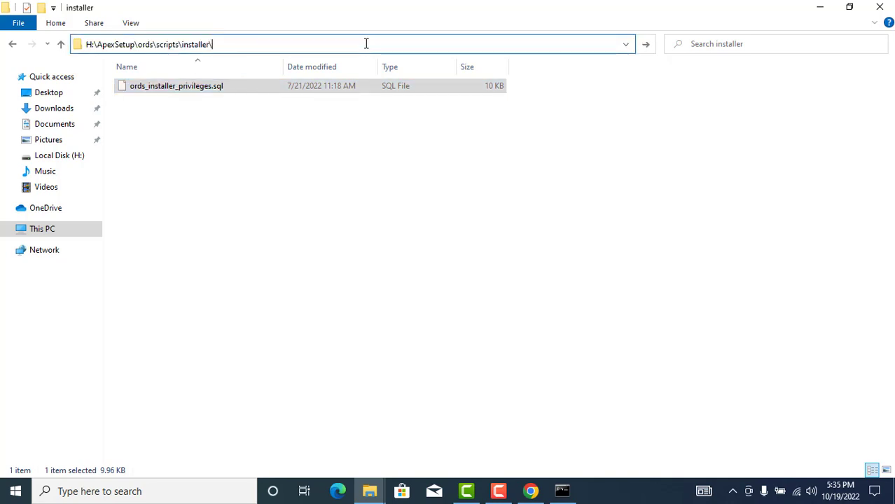
{"action": "key", "text": "ctrl+v"}
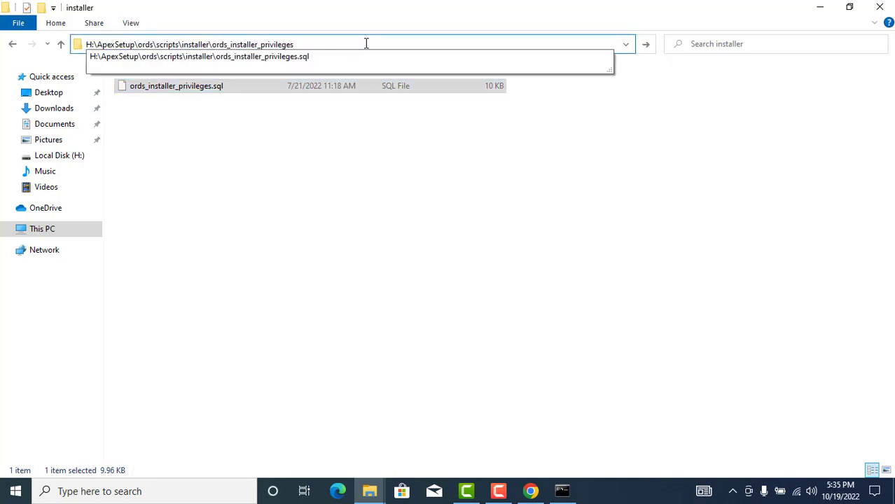
{"action": "key", "text": "Down"}
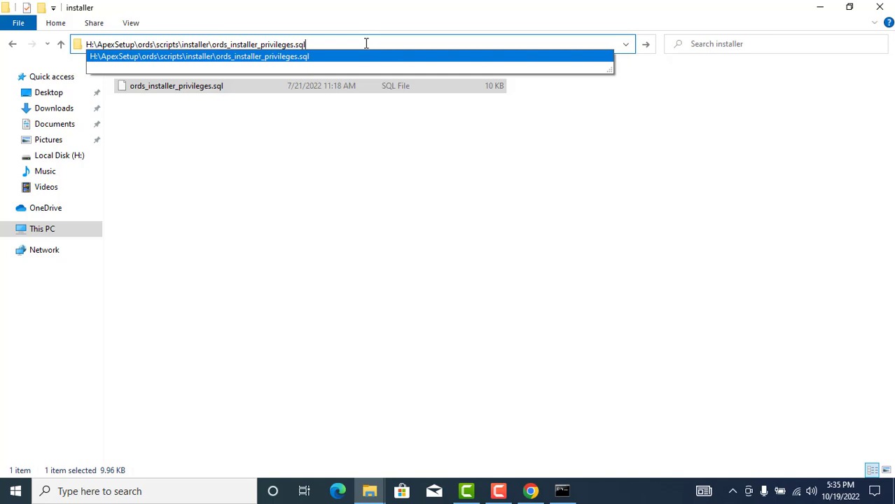
{"action": "key", "text": "shift+Left"}
{"action": "key", "text": "shift+Left"}
{"action": "key", "text": "shift+Left"}
{"action": "key", "text": "shift+Left"}
{"action": "key", "text": "shift+Left"}
{"action": "key", "text": "shift+Left"}
{"action": "key", "text": "shift+Left"}
{"action": "key", "text": "shift+Left"}
{"action": "key", "text": "shift+Left"}
{"action": "key", "text": "shift+Left"}
{"action": "key", "text": "shift+Left"}
{"action": "key", "text": "shift+Left"}
{"action": "key", "text": "shift+Left"}
{"action": "key", "text": "shift+Left"}
{"action": "key", "text": "shift+Left"}
{"action": "key", "text": "shift+Left"}
{"action": "key", "text": "shift+Left"}
{"action": "key", "text": "shift+Left"}
{"action": "key", "text": "shift+Left"}
{"action": "key", "text": "shift+Left"}
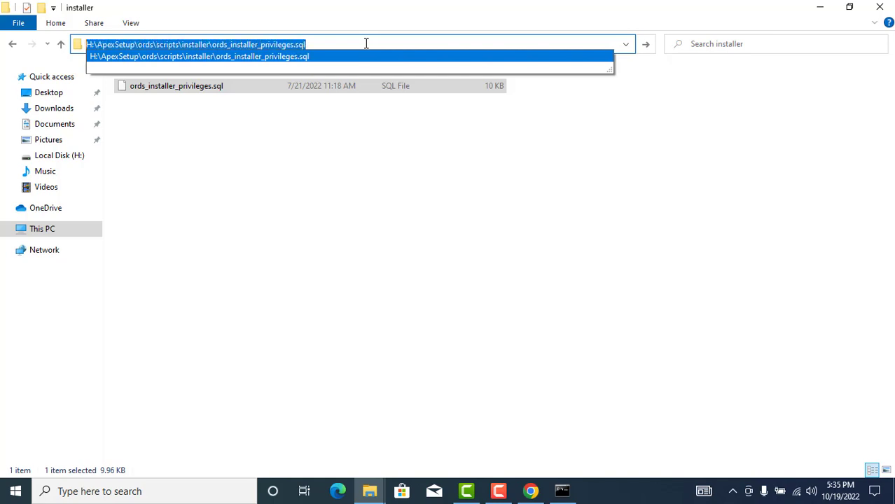
{"action": "left_click", "coordinate": [11, 496]}
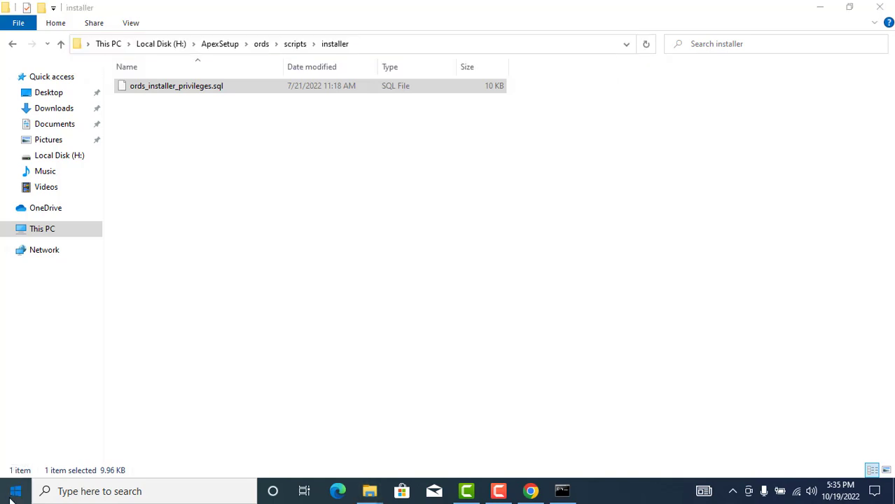
- Start a new SQL*Plus session connected as sys as sysdba
{"action": "type", "text": "sqlpl"}
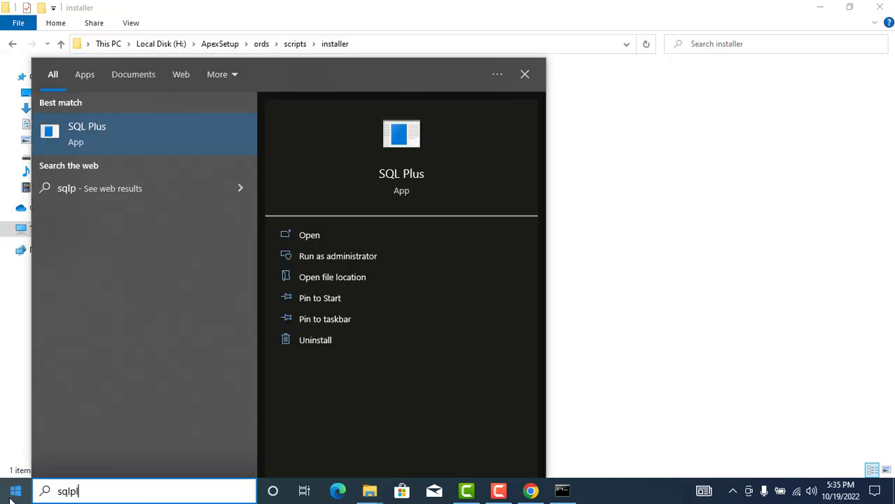
{"action": "key", "text": "Return"}
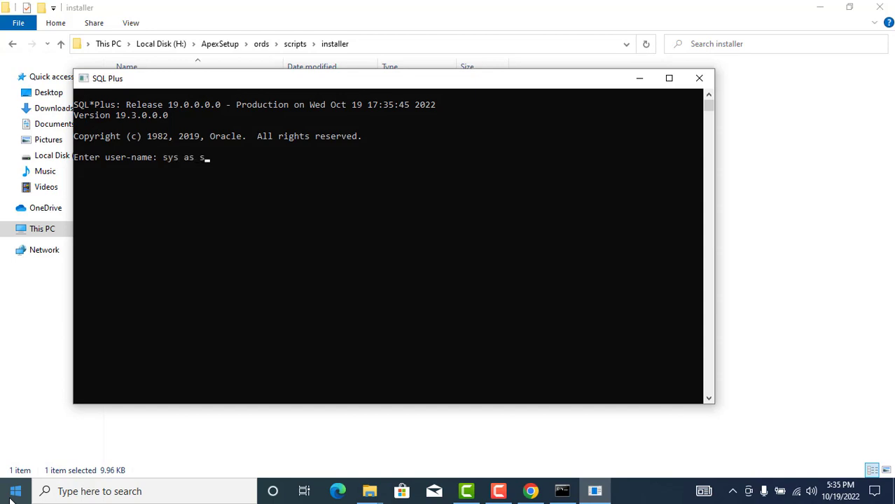
{"action": "key", "text": "Return"}
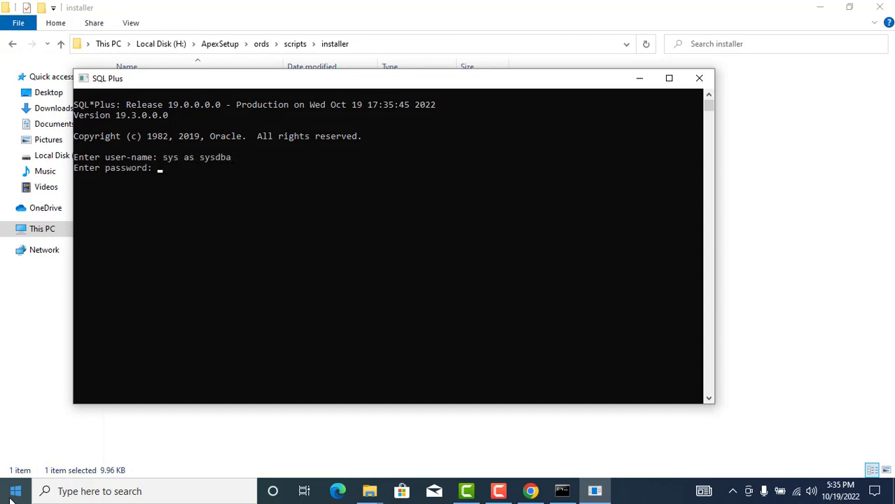
{"action": "key", "text": "Return"}
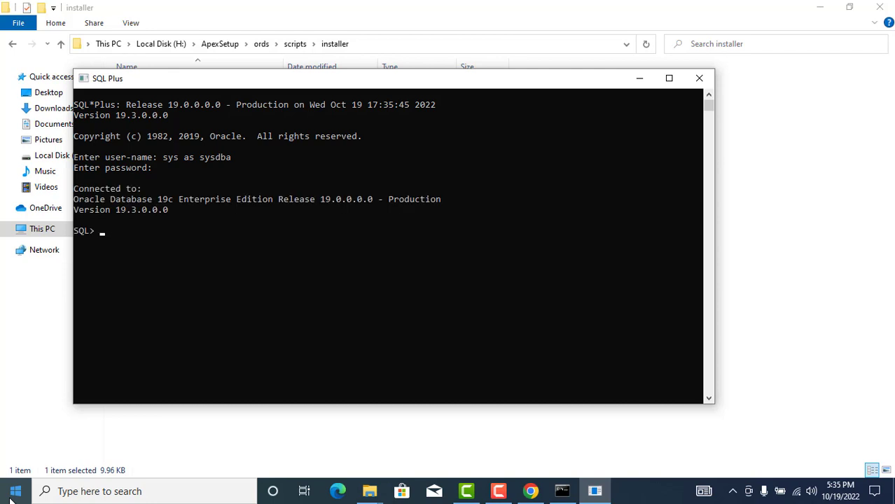
- Run ords_installer_privileges.sql for the hr user and commit the grants
{"action": "type", "text": "@"}
{"action": "type", "text": "H:\\ApexSetup\\ords\\scripts\\installer\\ords_installer_privileges.sql"}
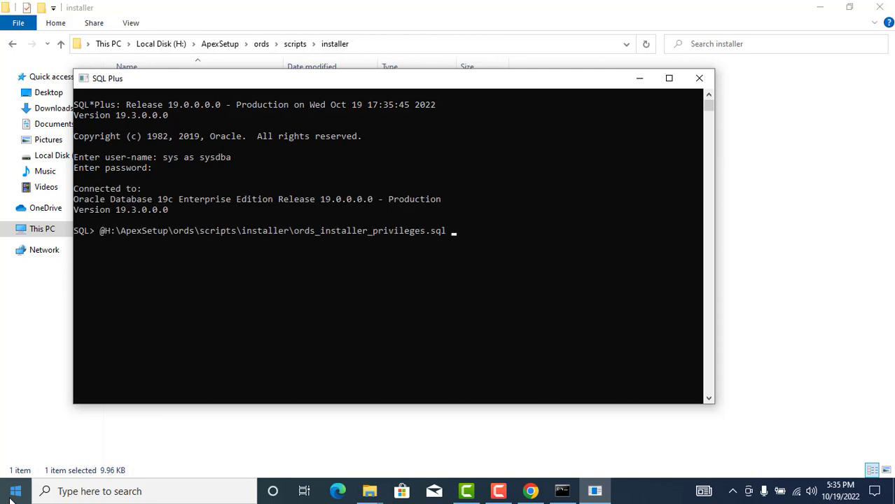
{"action": "type", "text": "hr;"}
{"action": "key", "text": "Return"}
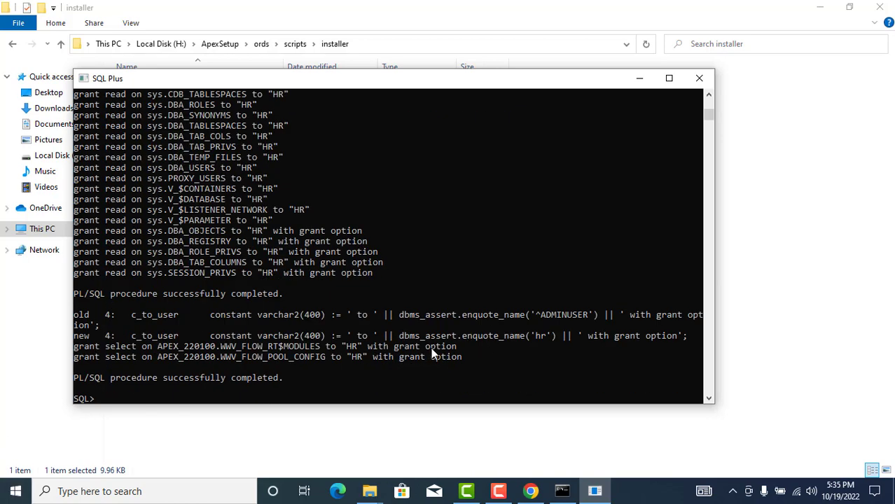
{"action": "scroll", "coordinate": [397, 317], "scroll_direction": "down", "scroll_amount": 1}
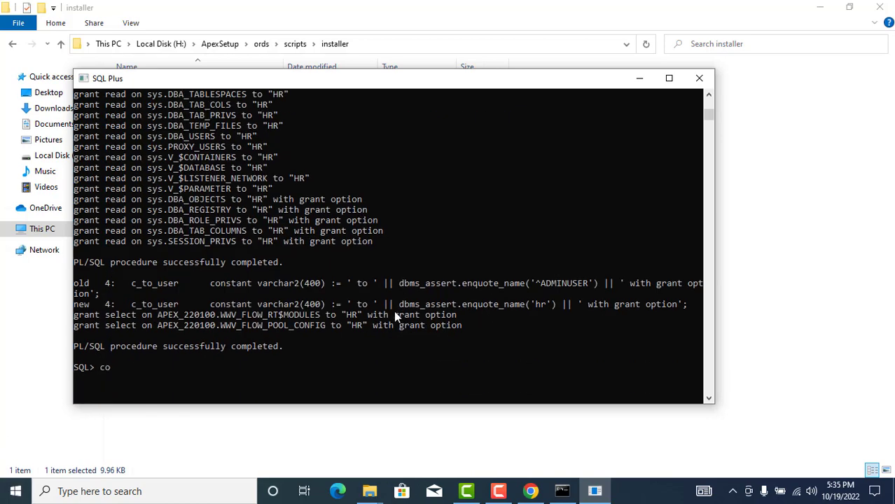
{"action": "key", "text": "Return"}
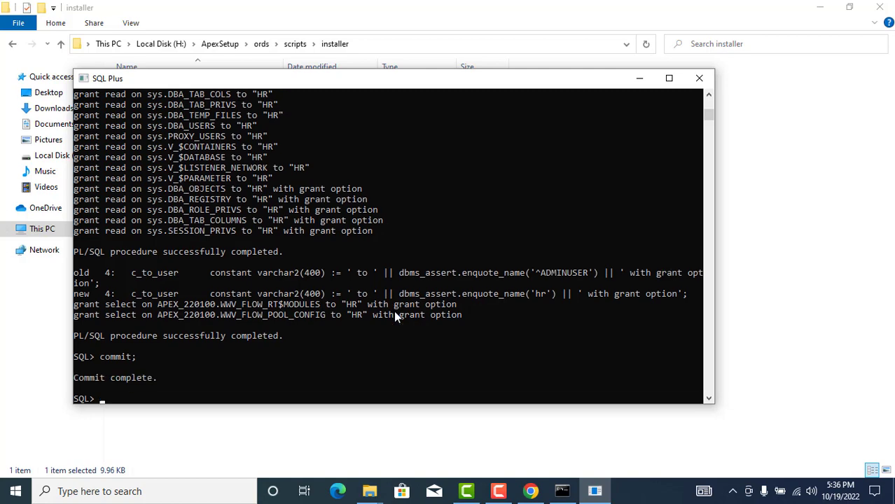
{"action": "left_click", "coordinate": [640, 78]}
- Open a new Command Prompt window from the taskbar
{"action": "left_click", "coordinate": [561, 490]}
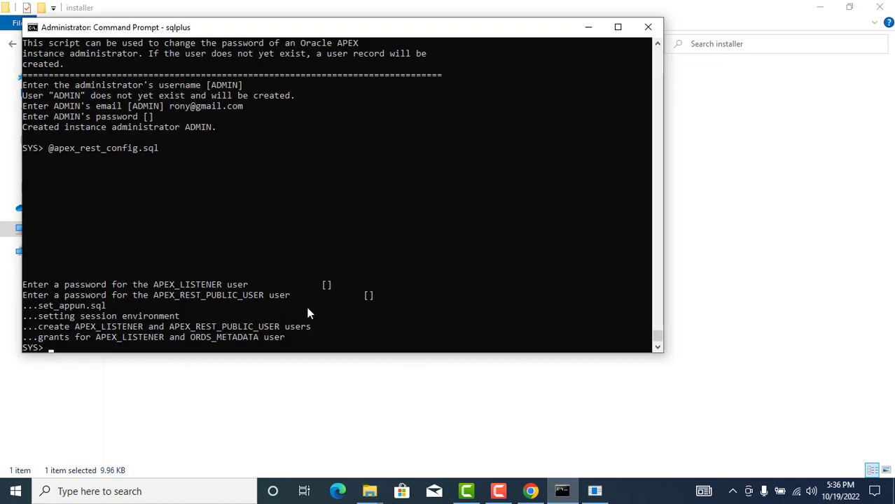
{"action": "left_click", "coordinate": [559, 494]}
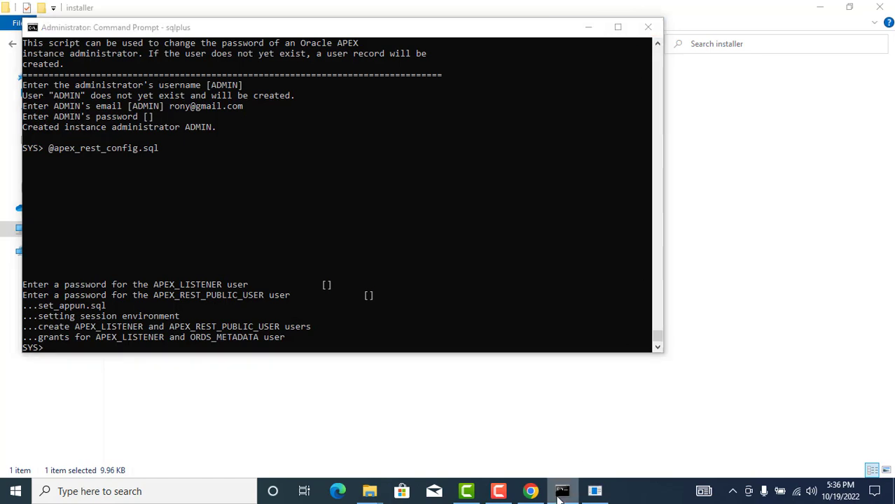
{"action": "right_click", "coordinate": [560, 494]}
{"action": "left_click", "coordinate": [547, 423]}
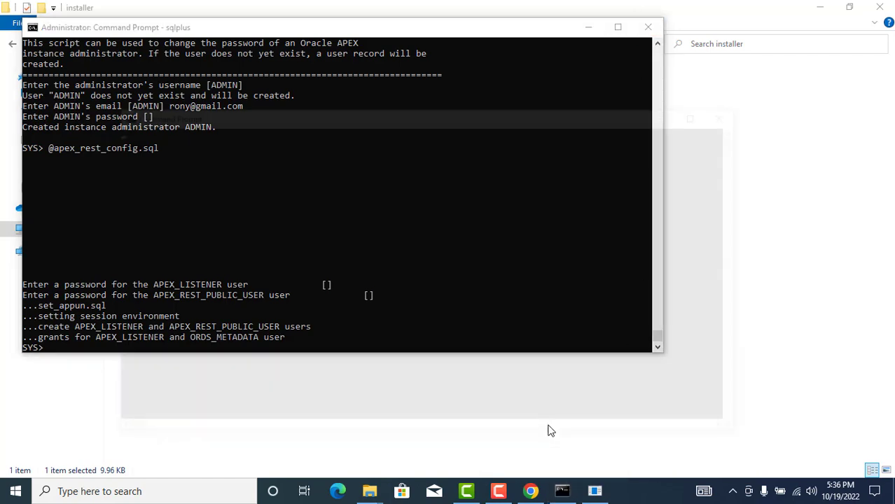
- In Explorer, go up to the ords folder, open bin, and copy its full path
{"action": "left_click", "coordinate": [588, 27]}
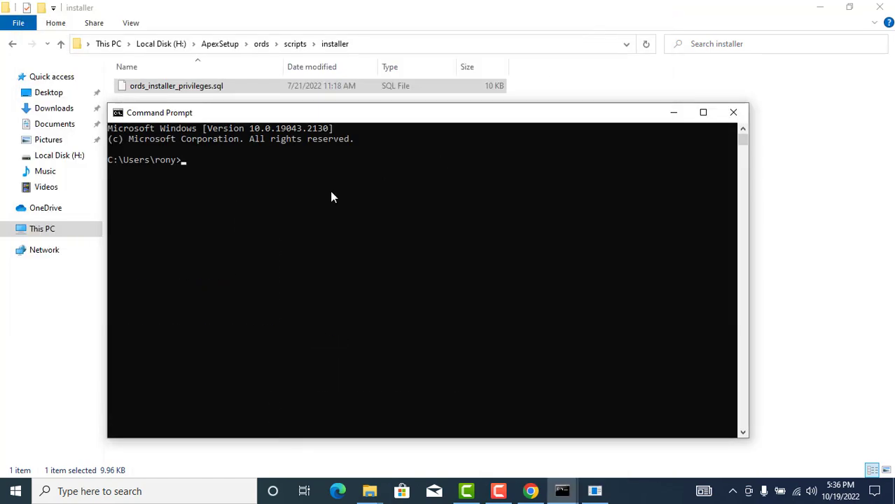
{"action": "left_click", "coordinate": [295, 45]}
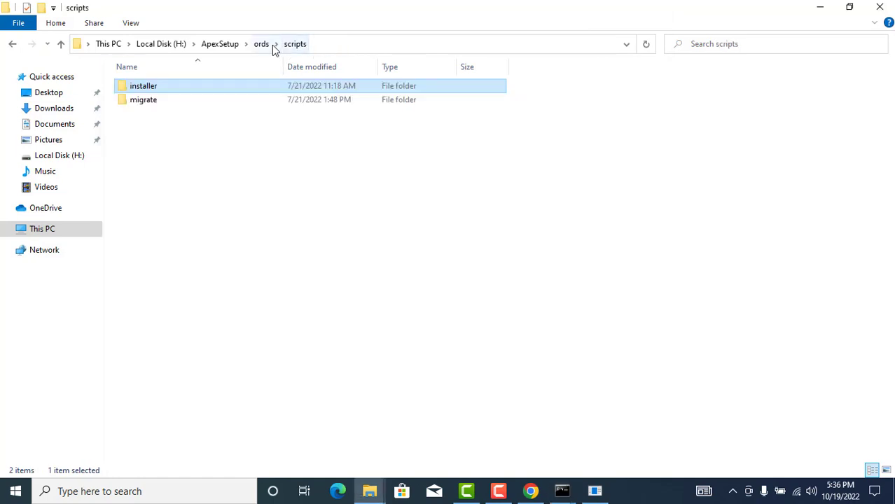
{"action": "left_click", "coordinate": [260, 44]}
{"action": "double_click", "coordinate": [172, 87]}
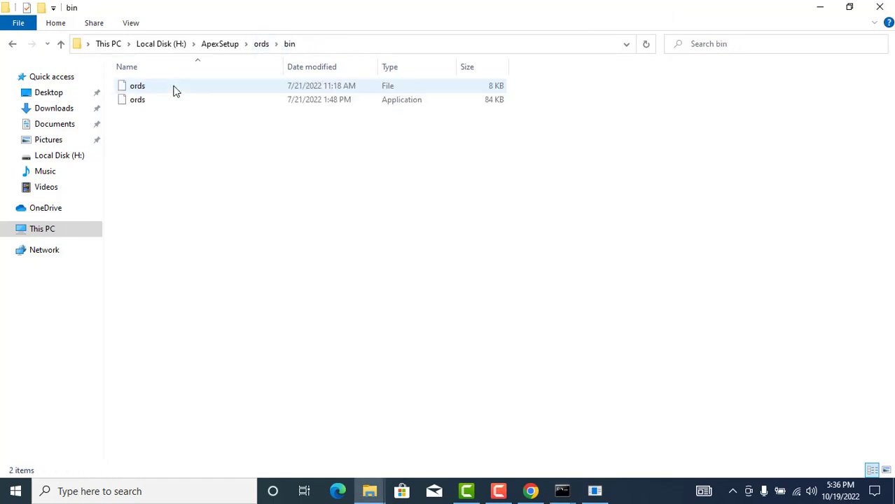
{"action": "left_click", "coordinate": [316, 46]}
{"action": "key", "text": "ctrl+c"}
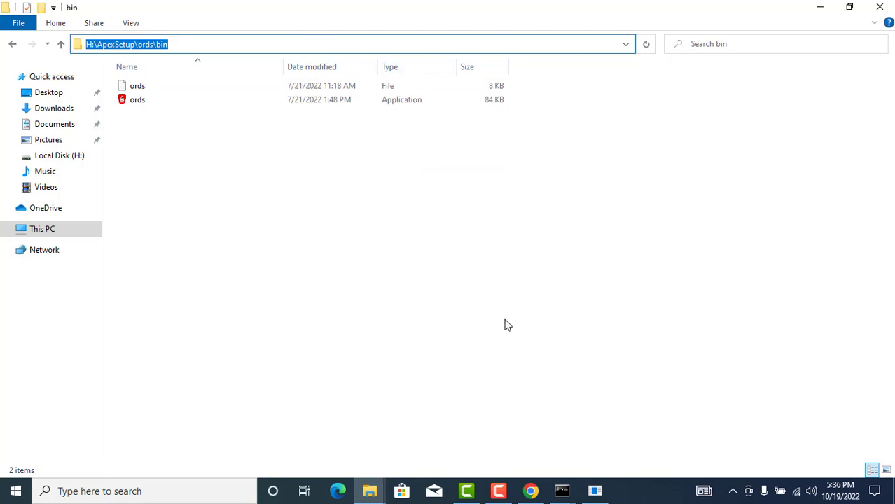
- In the new prompt, cd to H:\ApexSetup\ords\bin, switch to H:, and run ords install
{"action": "left_click", "coordinate": [565, 490]}
{"action": "left_click", "coordinate": [605, 413]}
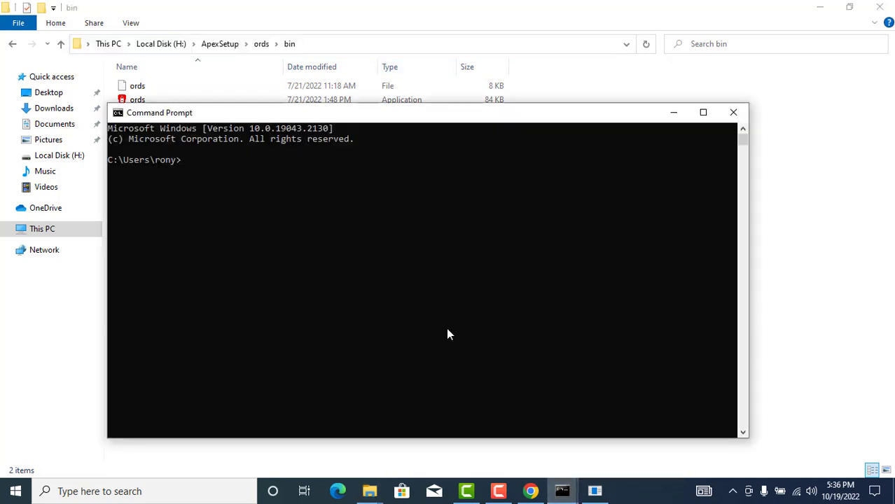
{"action": "type", "text": "cd"}
{"action": "key", "text": "ctrl+v"}
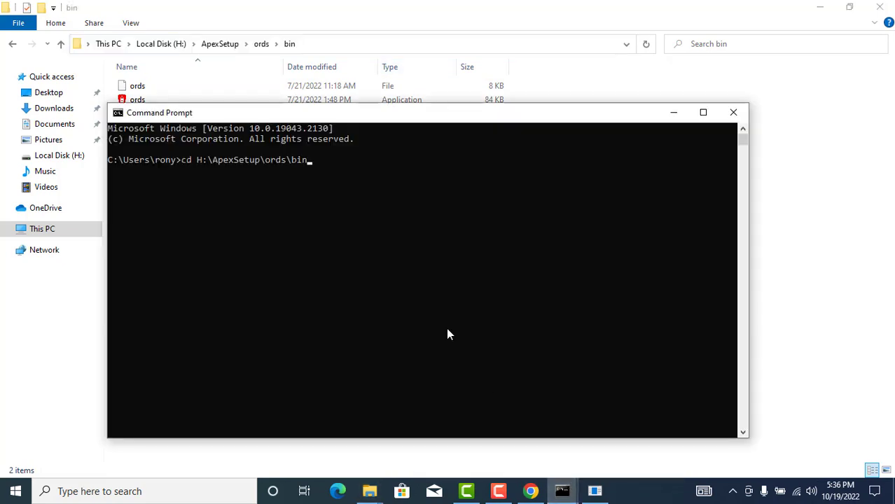
{"action": "key", "text": "Return"}
{"action": "type", "text": "H:"}
{"action": "key", "text": "Return"}
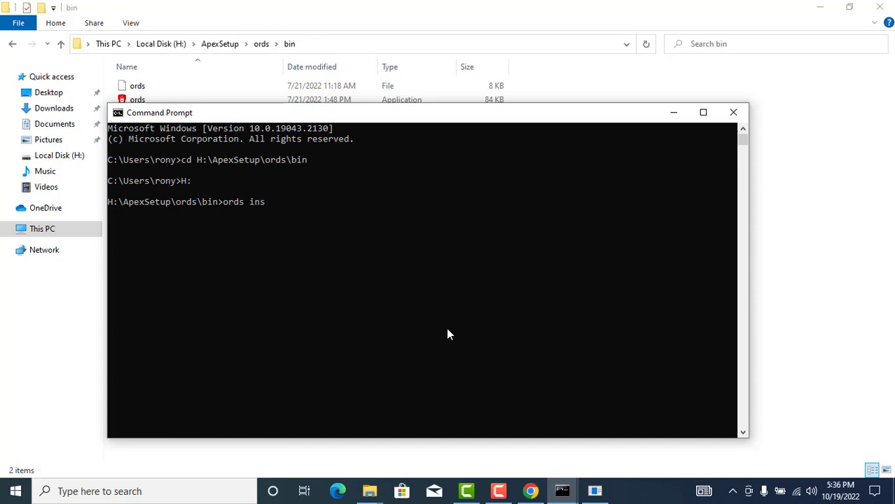
{"action": "type", "text": "ords install"}
{"action": "key", "text": "Return"}
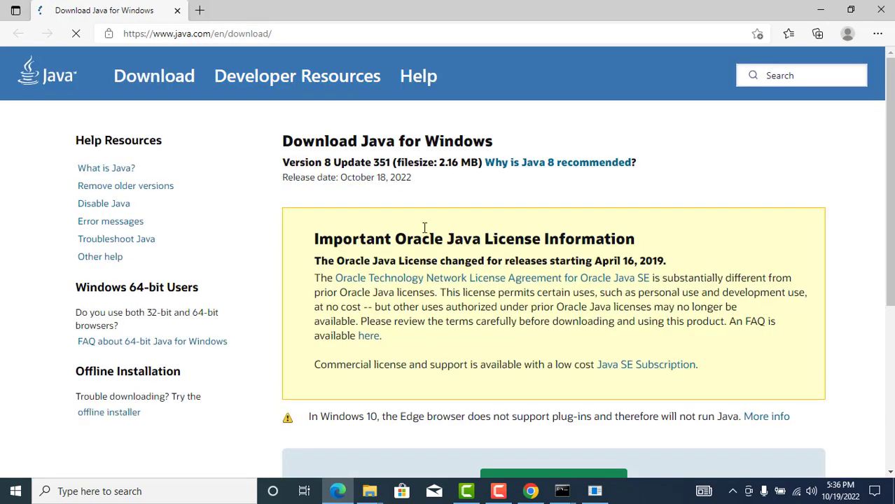
- Search 'jdk 11 download' in a new Chrome tab and open Java SE 11 Archive Downloads
{"action": "left_click", "coordinate": [532, 490]}
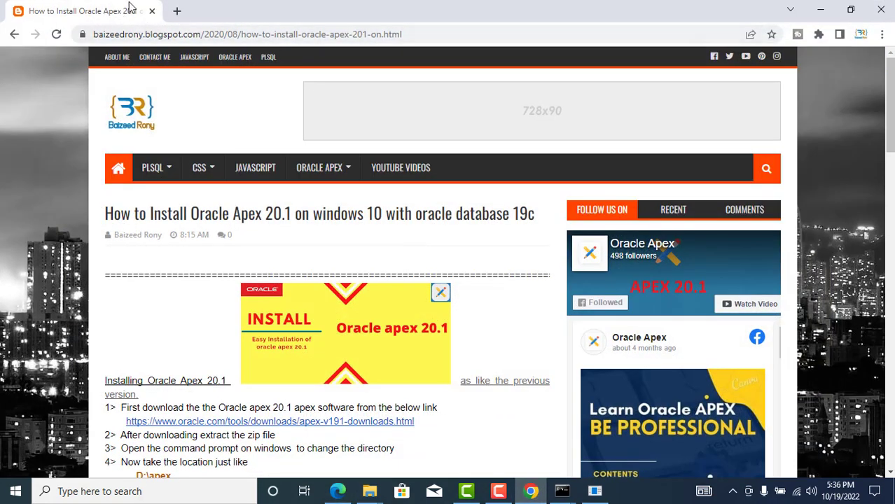
{"action": "left_click", "coordinate": [176, 11]}
{"action": "type", "text": "jd"}
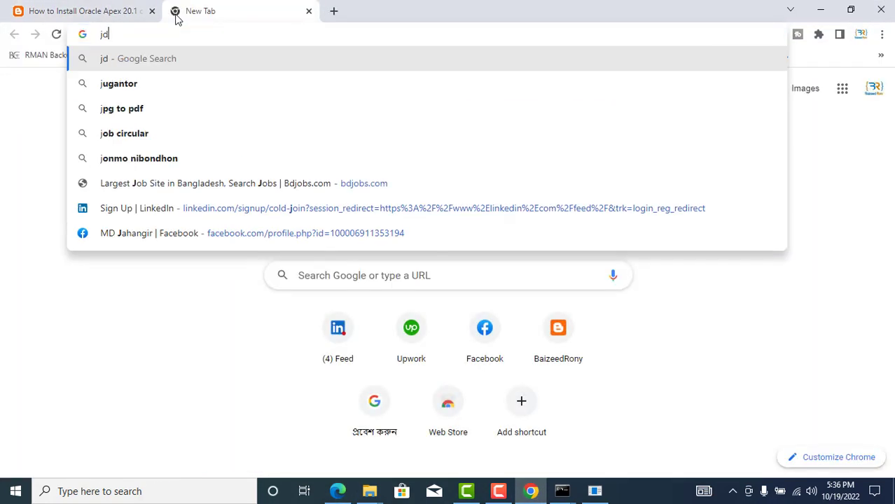
{"action": "type", "text": "k 11"}
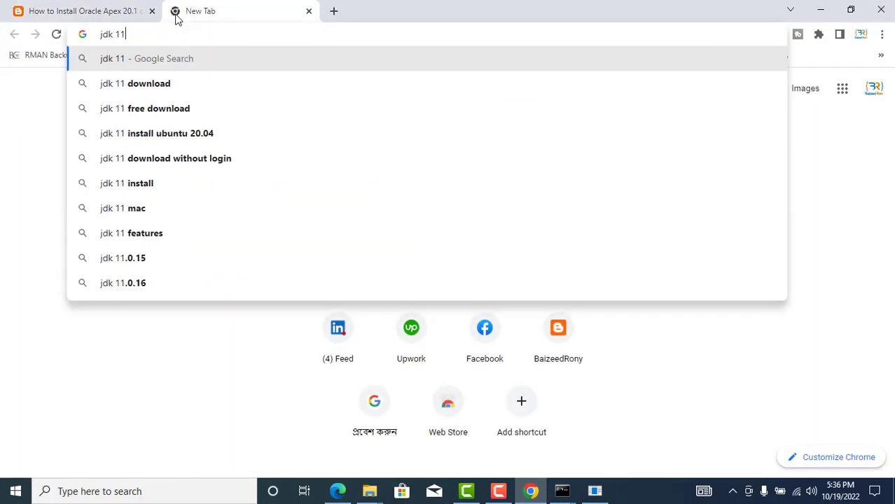
{"action": "key", "text": "Down"}
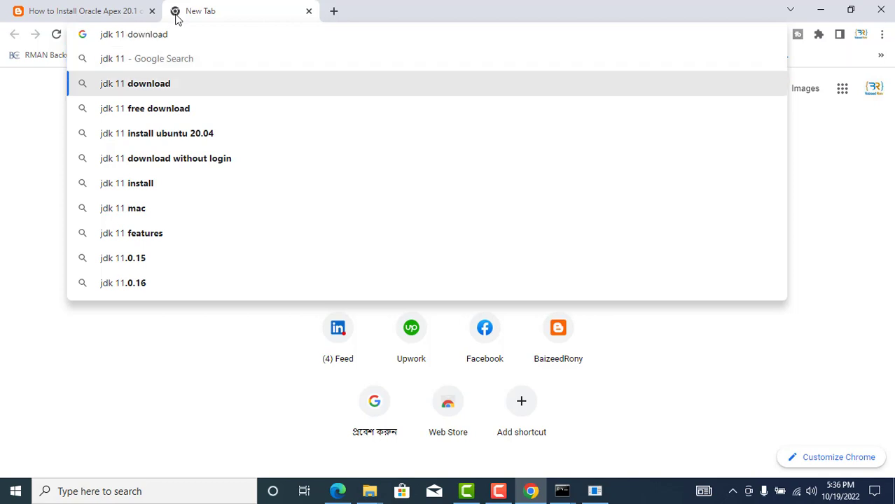
{"action": "key", "text": "Return"}
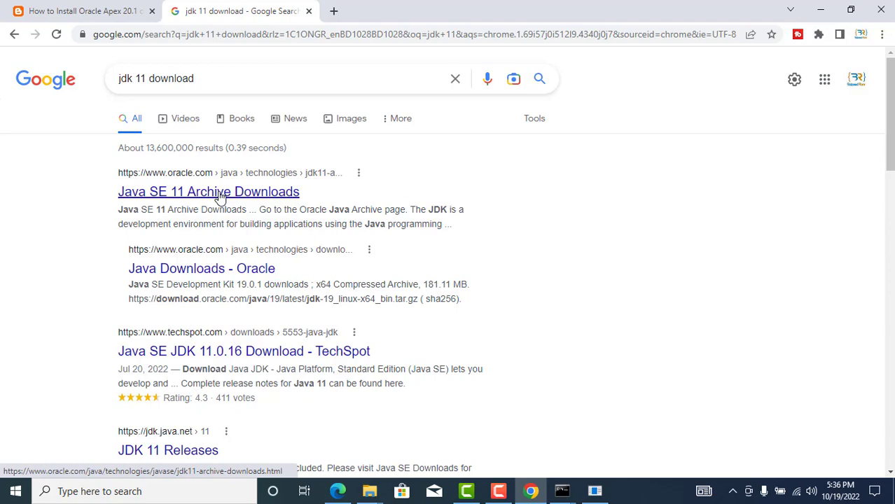
{"action": "left_click", "coordinate": [220, 195]}
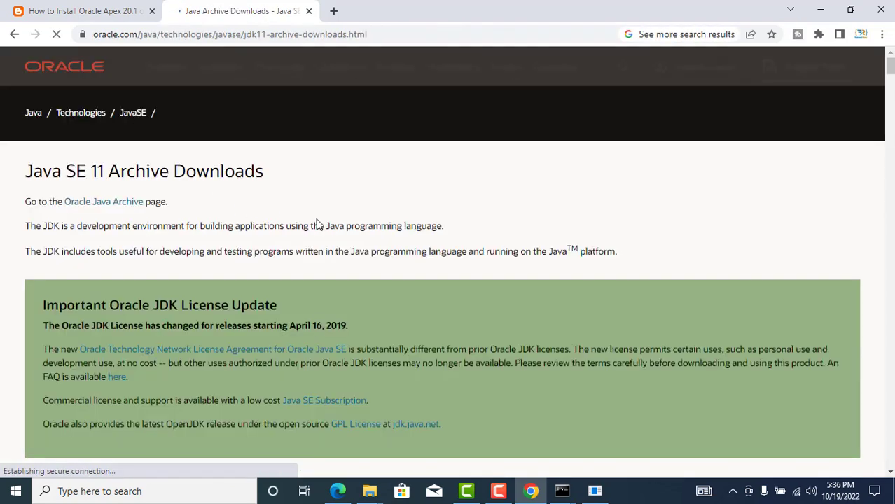
- Request the windows-x64_bin.exe JDK installer and accept the Oracle license agreement
{"action": "scroll", "coordinate": [314, 242], "scroll_direction": "down", "scroll_amount": 10}
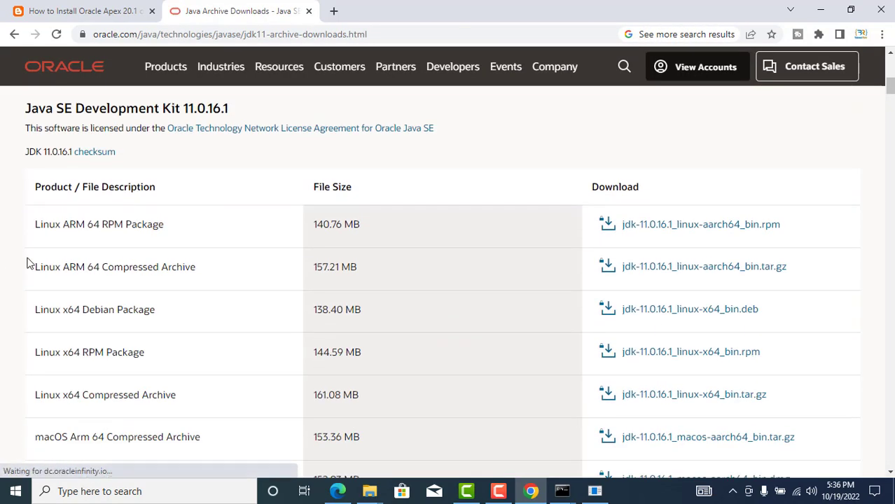
{"action": "scroll", "coordinate": [90, 399], "scroll_direction": "down", "scroll_amount": 2}
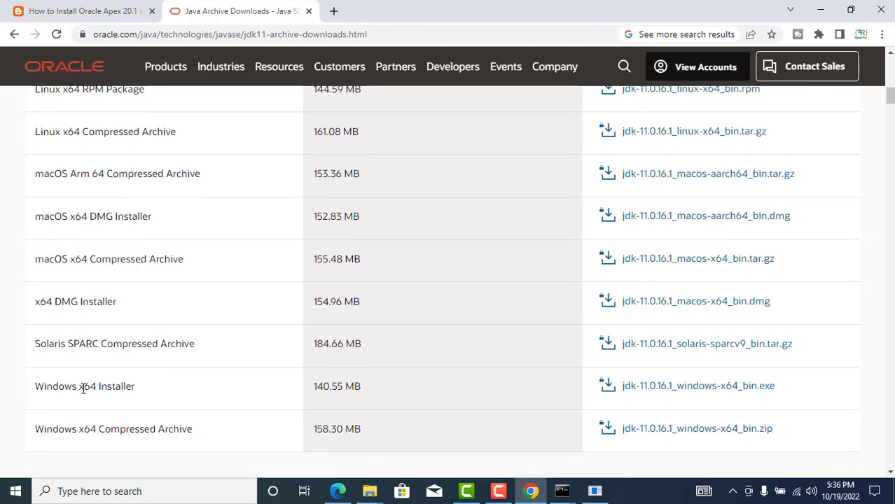
{"action": "scroll", "coordinate": [84, 384], "scroll_direction": "down", "scroll_amount": 1}
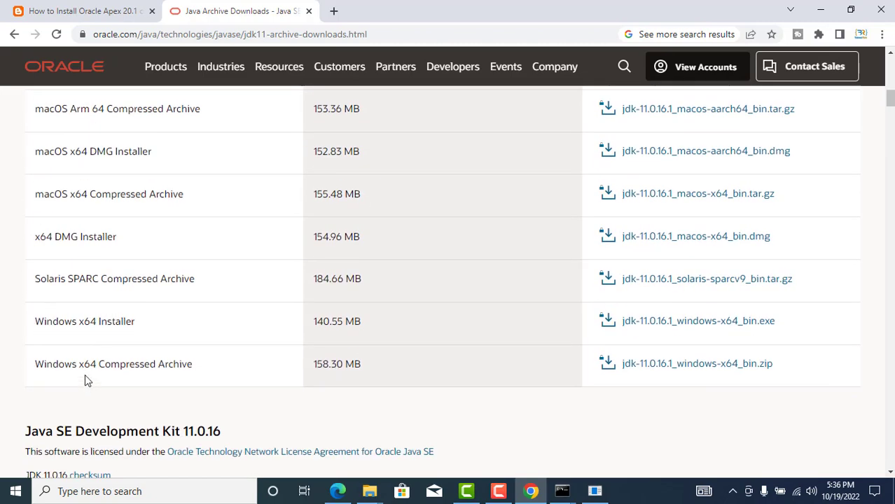
{"action": "left_click", "coordinate": [745, 328]}
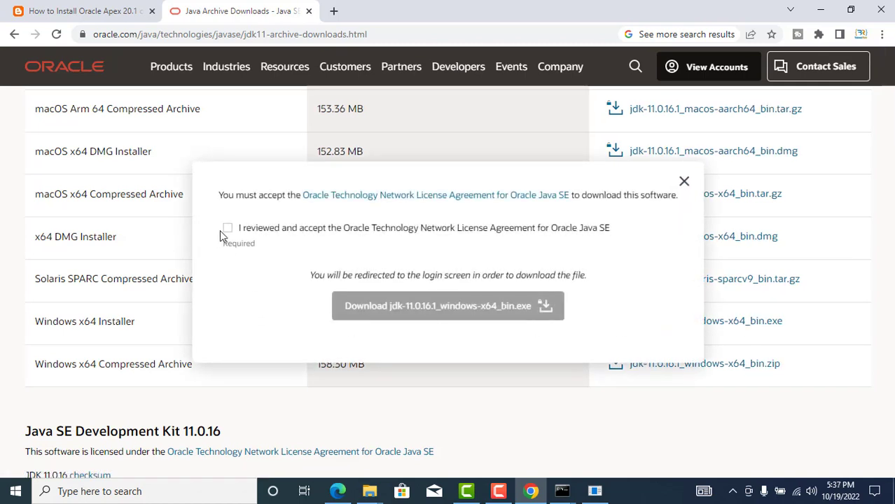
{"action": "left_click", "coordinate": [229, 229]}
{"action": "left_click", "coordinate": [545, 306]}
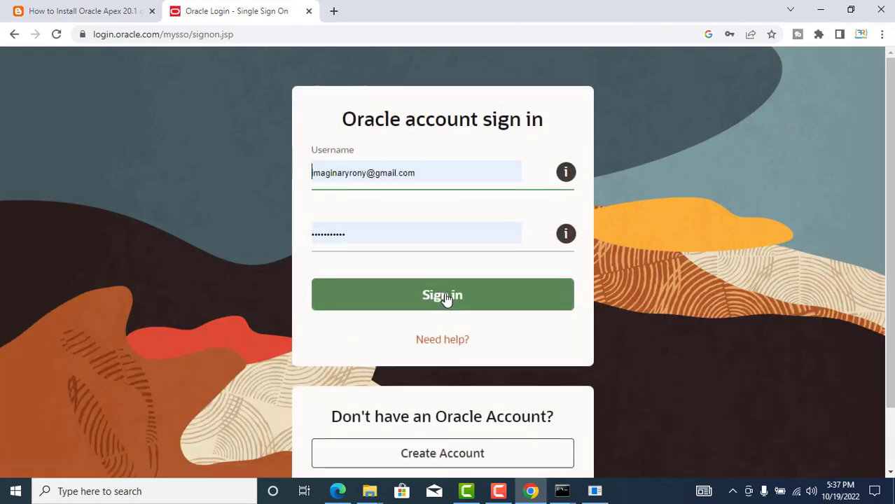
- Attempt the Oracle account sign-in three times; each try is rejected as invalid credentials
{"action": "left_click", "coordinate": [445, 297]}
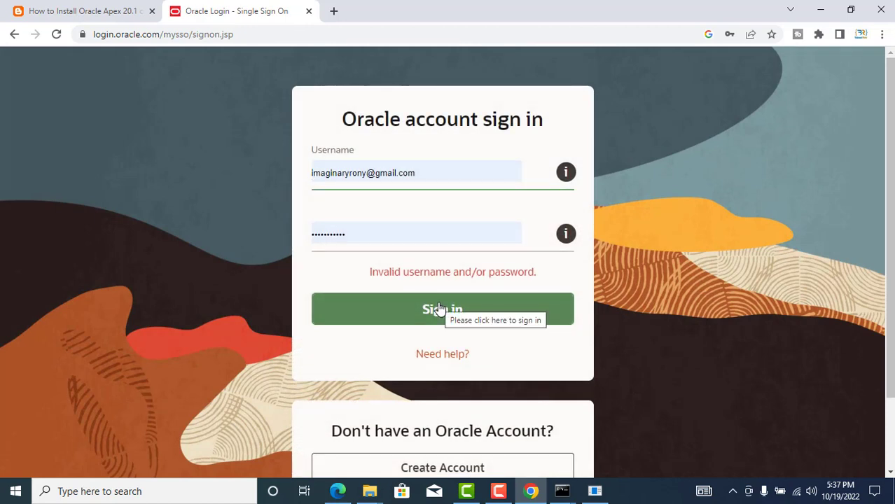
{"action": "left_click", "coordinate": [439, 309]}
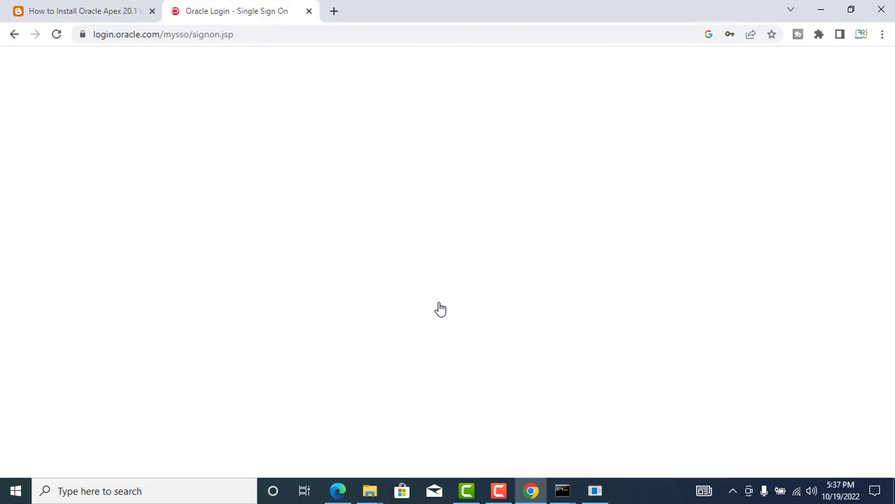
{"action": "scroll", "coordinate": [273, 342], "scroll_direction": "down", "scroll_amount": 1}
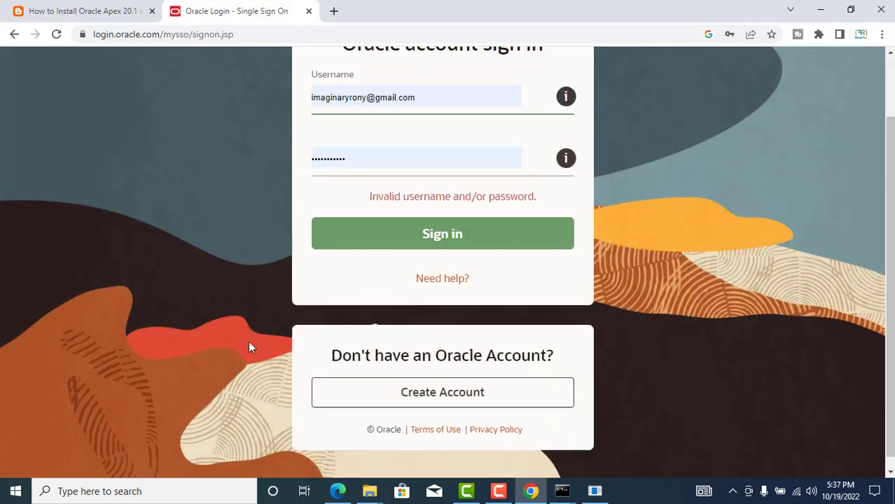
{"action": "scroll", "coordinate": [420, 294], "scroll_direction": "up", "scroll_amount": 1}
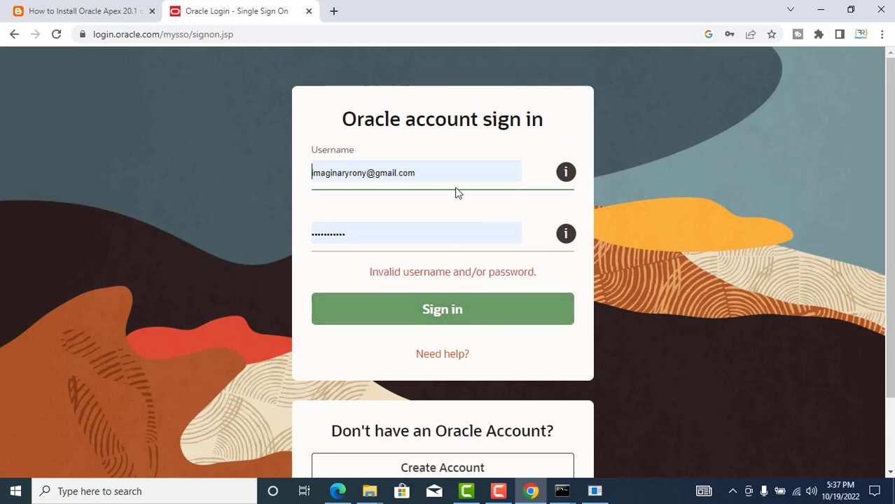
{"action": "left_click", "coordinate": [450, 325]}
{"action": "scroll", "coordinate": [399, 263], "scroll_direction": "down", "scroll_amount": 1}
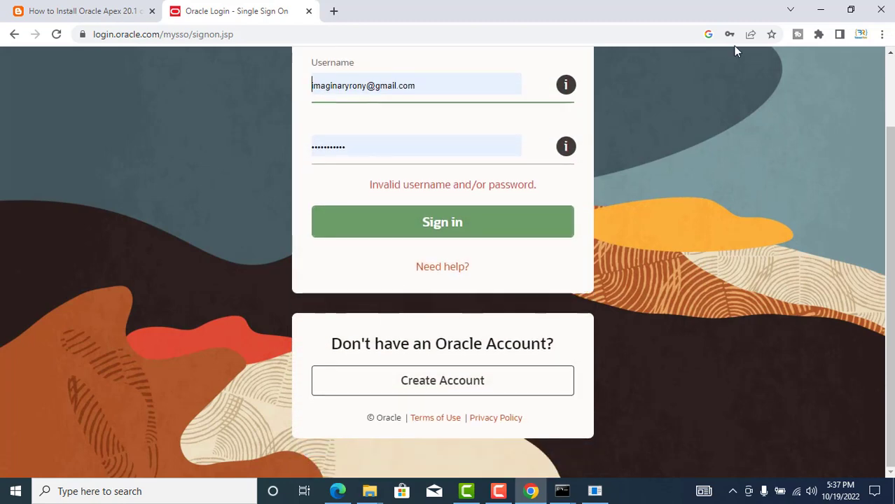
{"action": "scroll", "coordinate": [811, 152], "scroll_direction": "up", "scroll_amount": 1}
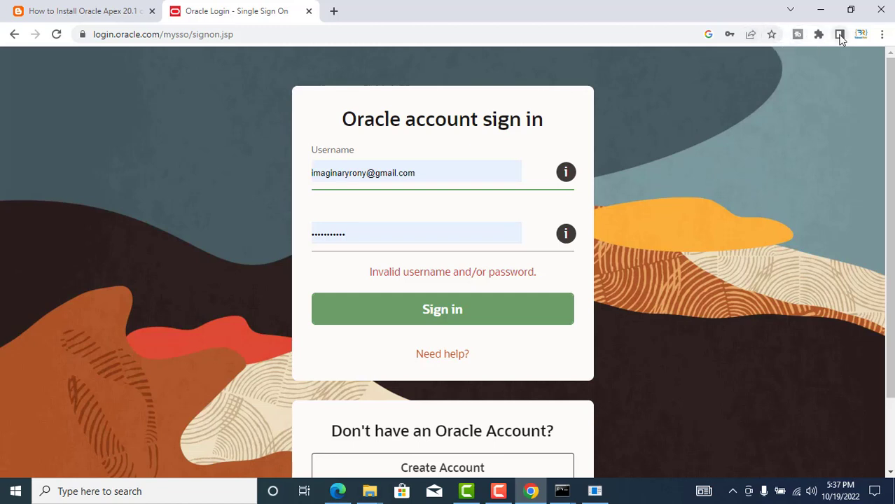
{"action": "left_click", "coordinate": [499, 491]}
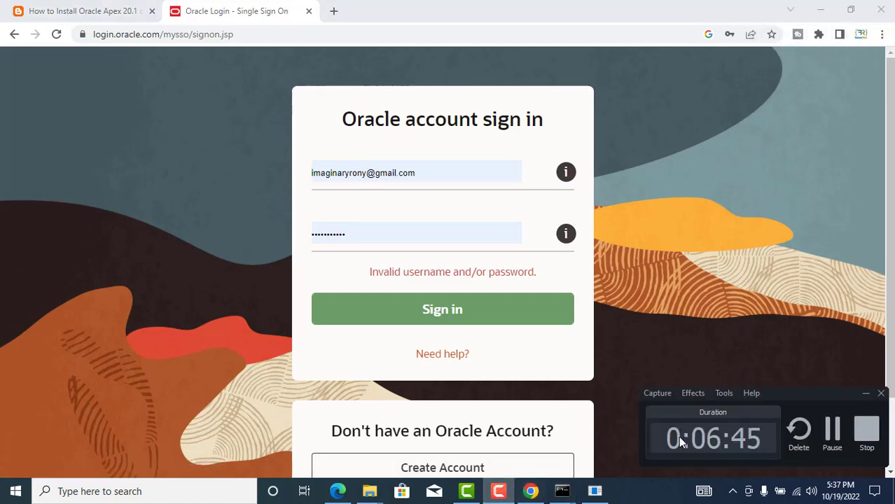
- On the I: drive, select jdk-11.0.15.1_windows-x64_bin and run it as administrator
{"action": "left_click", "coordinate": [832, 428]}
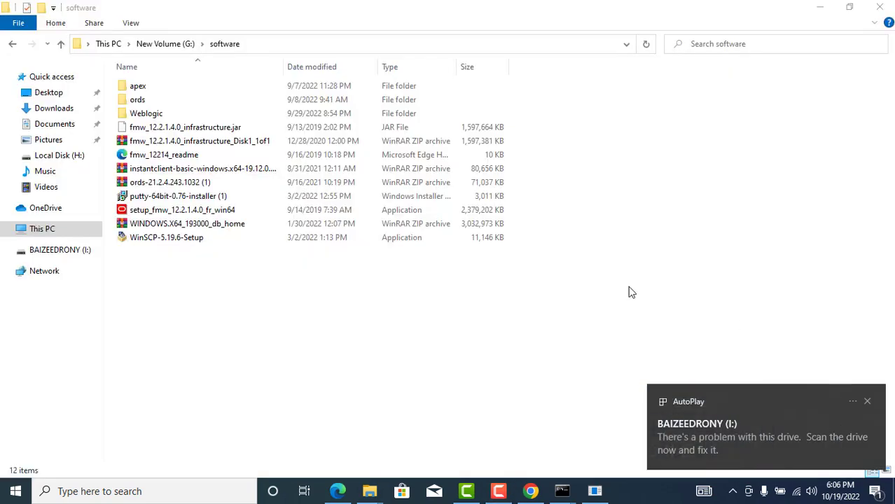
{"action": "left_click", "coordinate": [79, 258]}
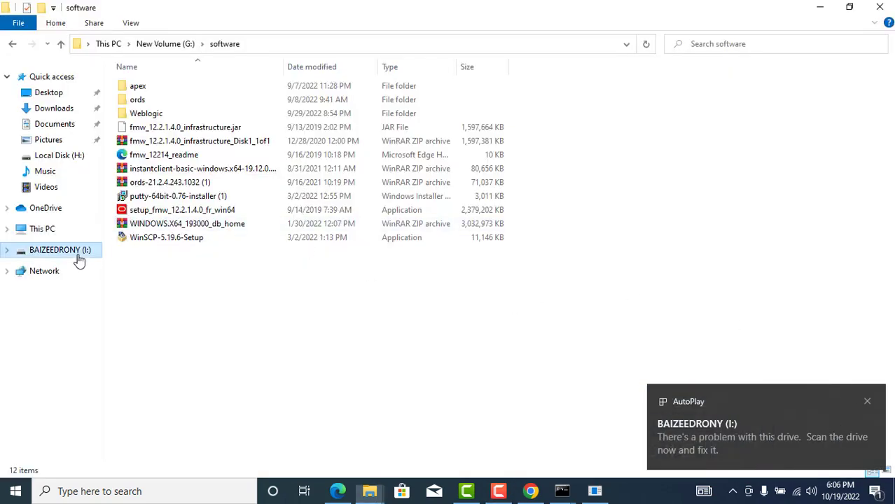
{"action": "left_click", "coordinate": [169, 310]}
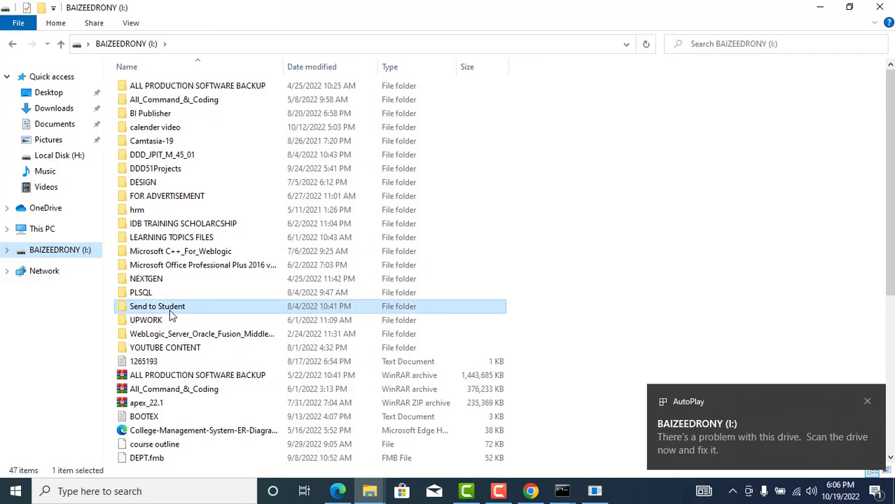
{"action": "key", "text": "j"}
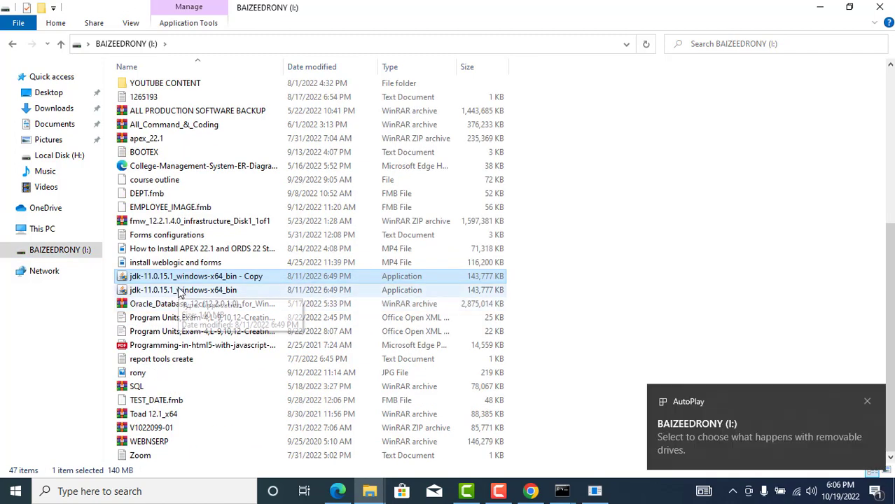
{"action": "left_click", "coordinate": [179, 293]}
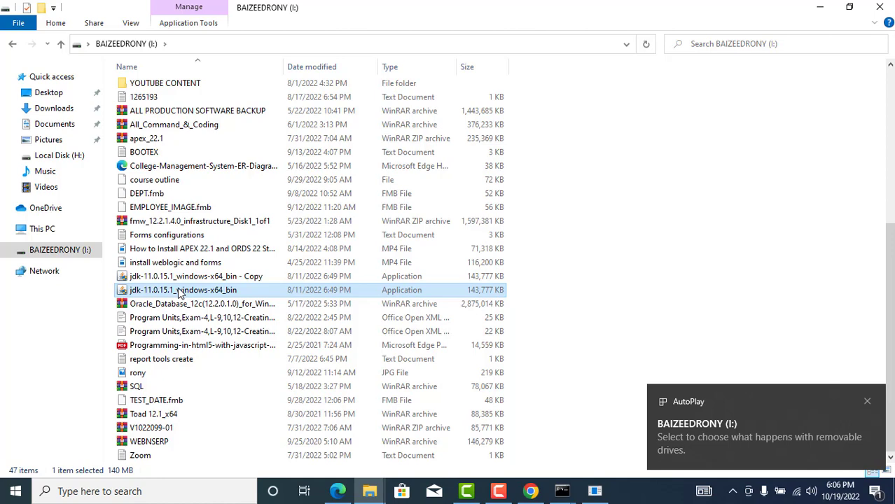
{"action": "right_click", "coordinate": [179, 293]}
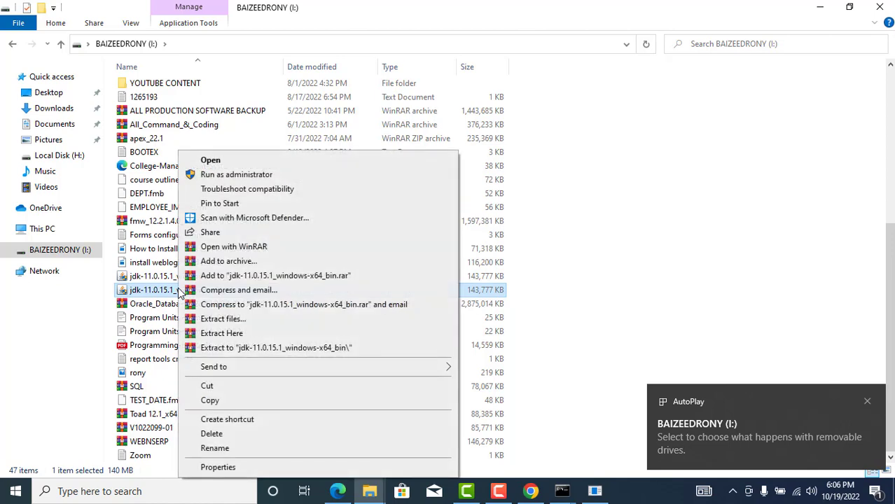
{"action": "left_click", "coordinate": [227, 174]}
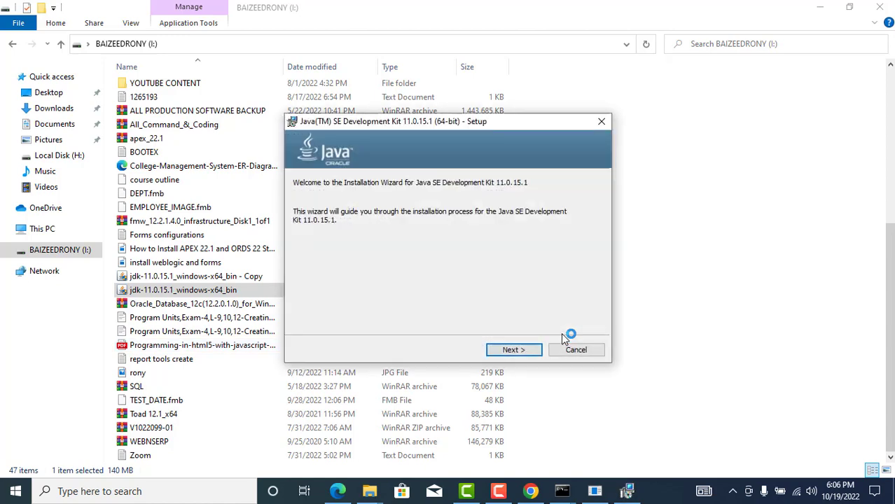
- Install JDK 11.0.15.1 to the default destination, then close the installer and Explorer window
{"action": "left_click", "coordinate": [521, 351]}
{"action": "left_click", "coordinate": [523, 352]}
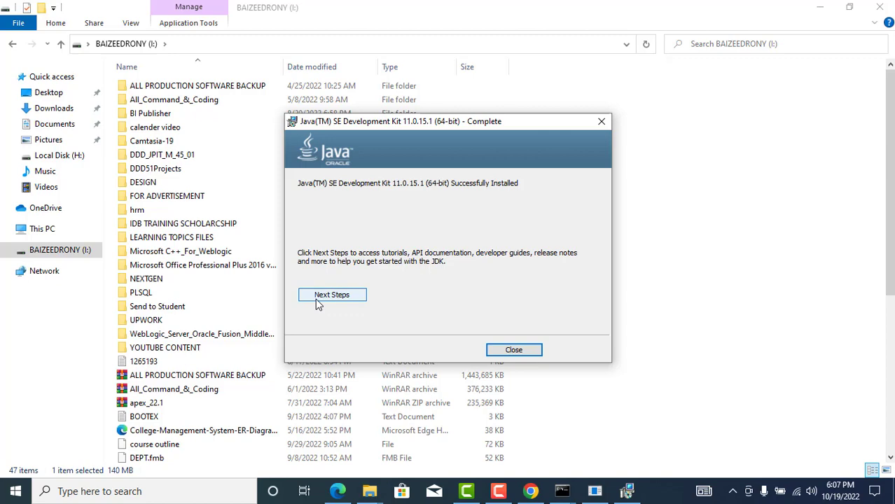
{"action": "left_click", "coordinate": [516, 354]}
{"action": "scroll", "coordinate": [235, 238], "scroll_direction": "down", "scroll_amount": 6}
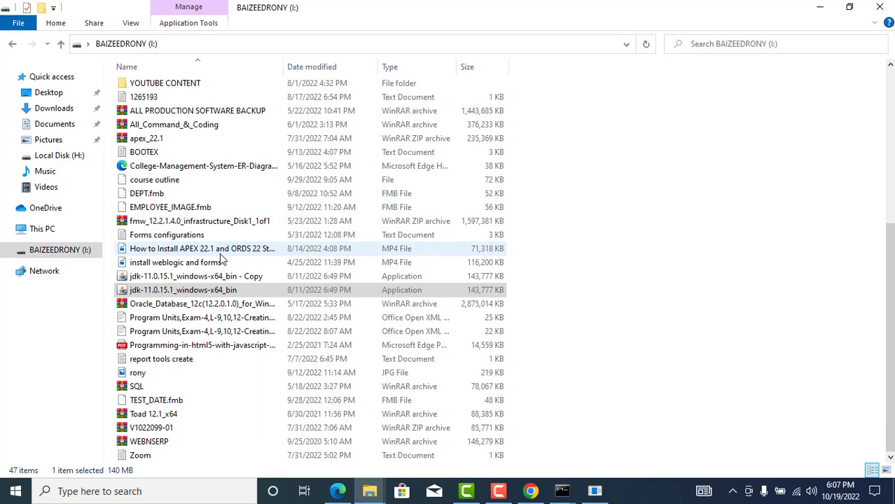
{"action": "left_click", "coordinate": [891, 5]}
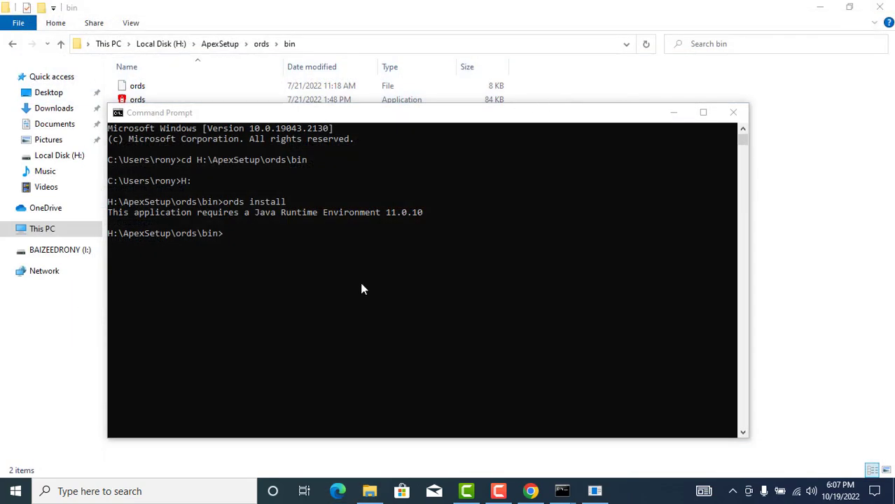
- Rerun ords install, accepting the default install type and basic host/port/service connection
{"action": "left_click", "coordinate": [337, 308]}
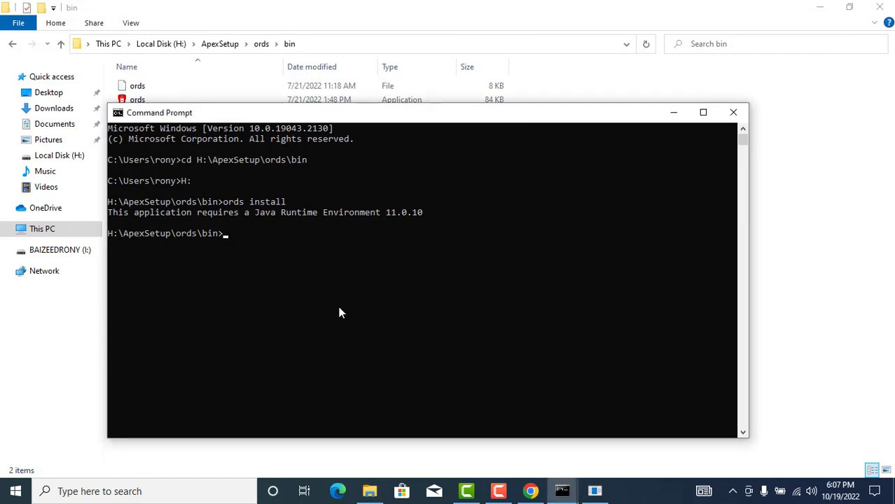
{"action": "key", "text": "Up"}
{"action": "key", "text": "Return"}
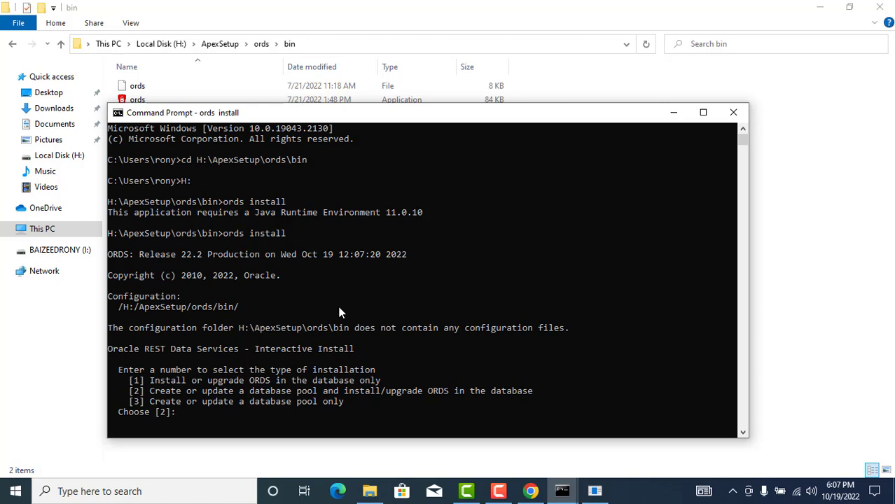
{"action": "key", "text": "Return"}
{"action": "key", "text": "Return"}
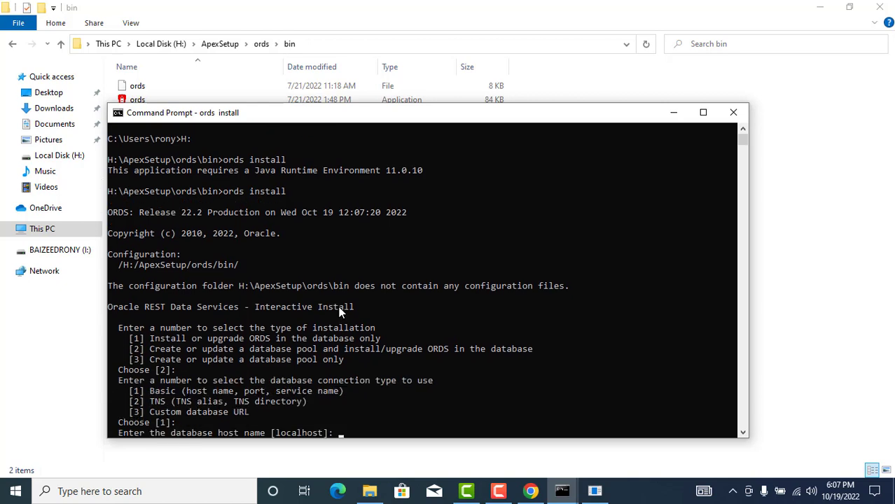
{"action": "key", "text": "Return"}
{"action": "key", "text": "Return"}
{"action": "key", "text": "Return"}
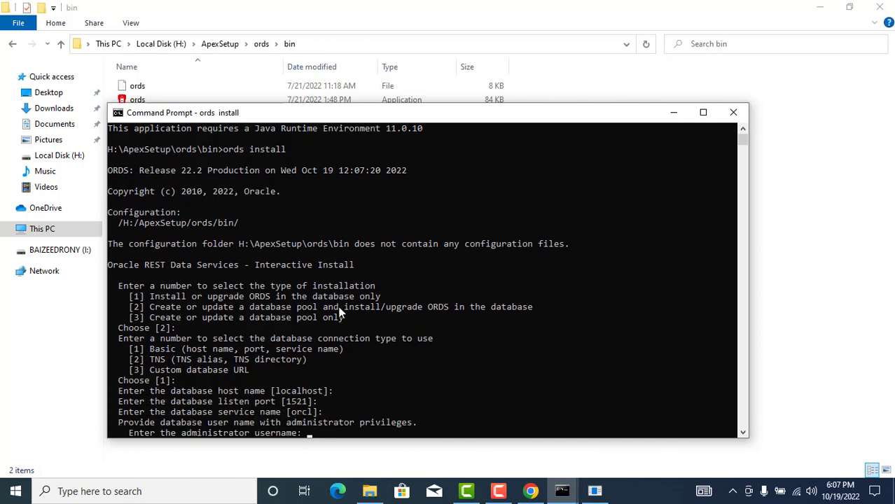
- Log in as sys, keep default SYSAUX/TEMP tablespaces and features, and set HTTP port 8181
{"action": "type", "text": "sys"}
{"action": "key", "text": "Return"}
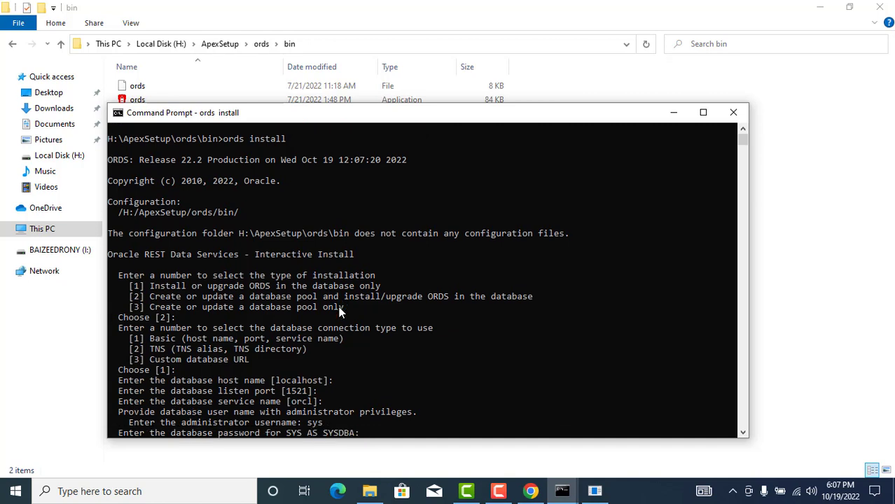
{"action": "key", "text": "Return"}
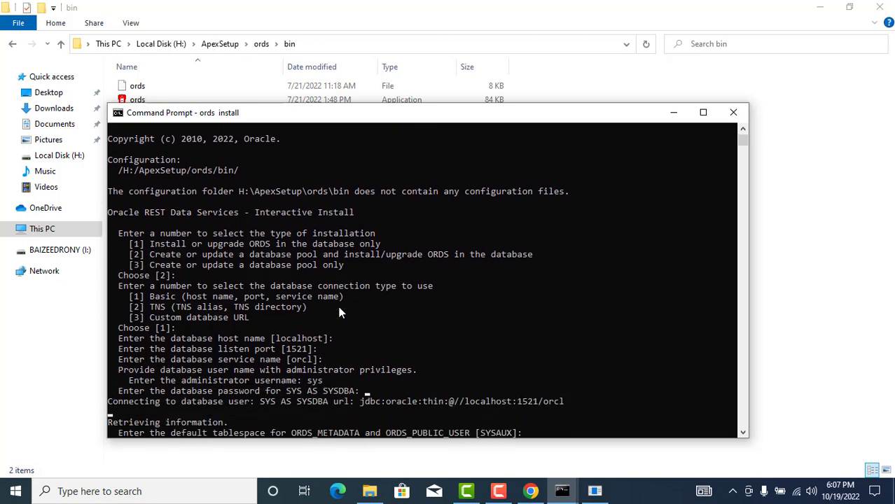
{"action": "key", "text": "Return"}
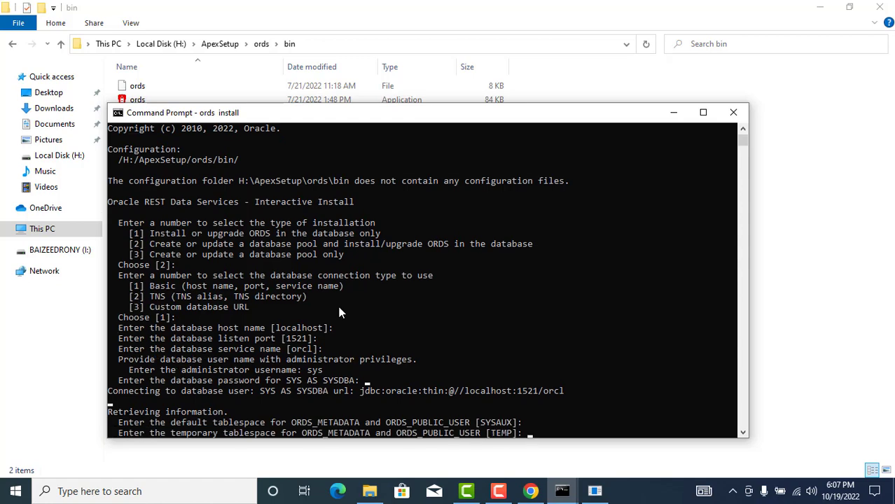
{"action": "key", "text": "Return"}
{"action": "key", "text": "Return"}
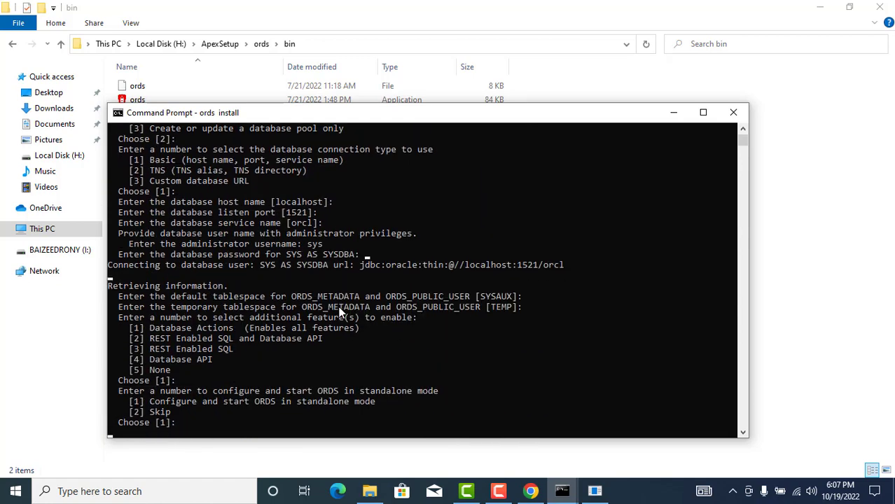
{"action": "key", "text": "Return"}
{"action": "key", "text": "Return"}
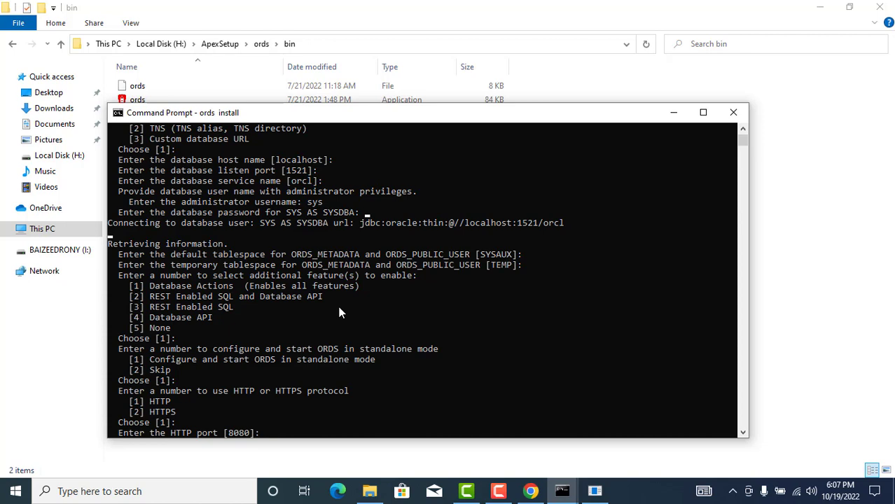
{"action": "type", "text": "8181"}
{"action": "key", "text": "Return"}
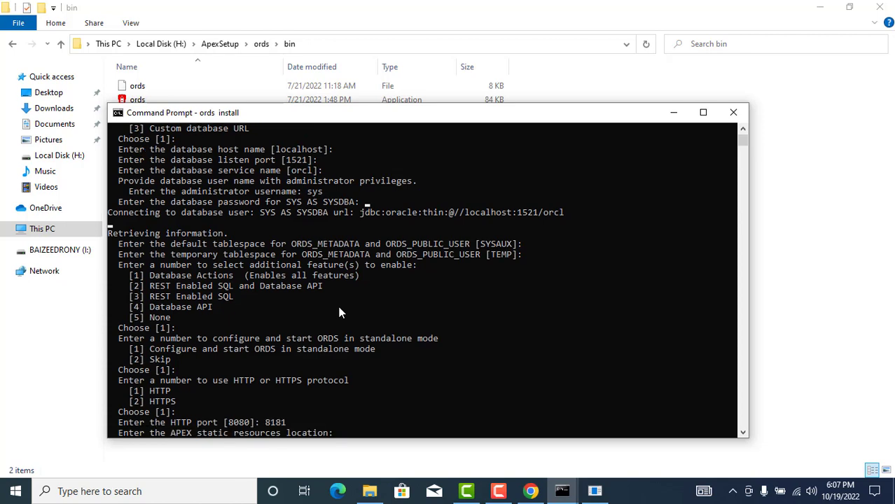
- Browse to H:\ApexSetup\apex\apex\images, copy its path, and return to the install console
{"action": "left_click", "coordinate": [225, 44]}
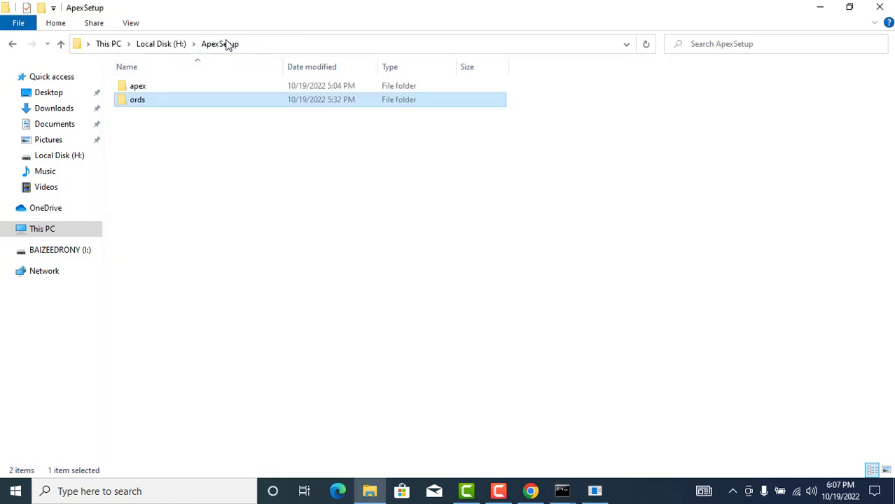
{"action": "double_click", "coordinate": [159, 86]}
{"action": "double_click", "coordinate": [160, 86]}
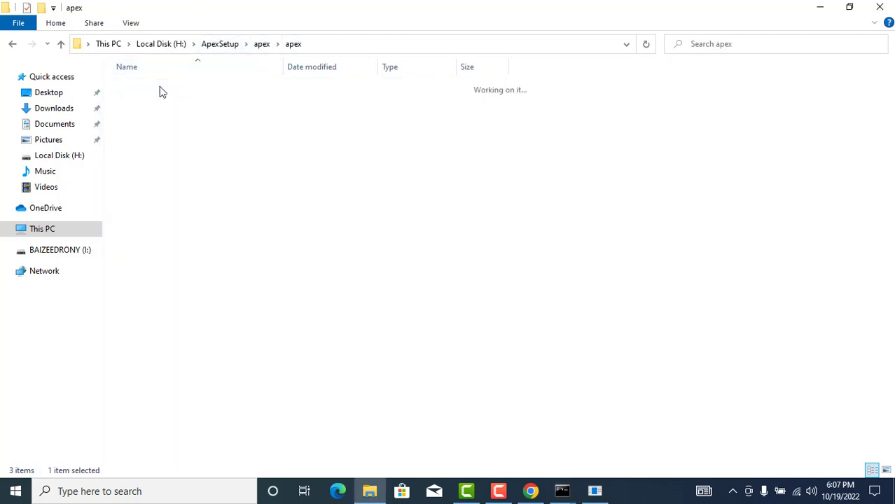
{"action": "double_click", "coordinate": [158, 114]}
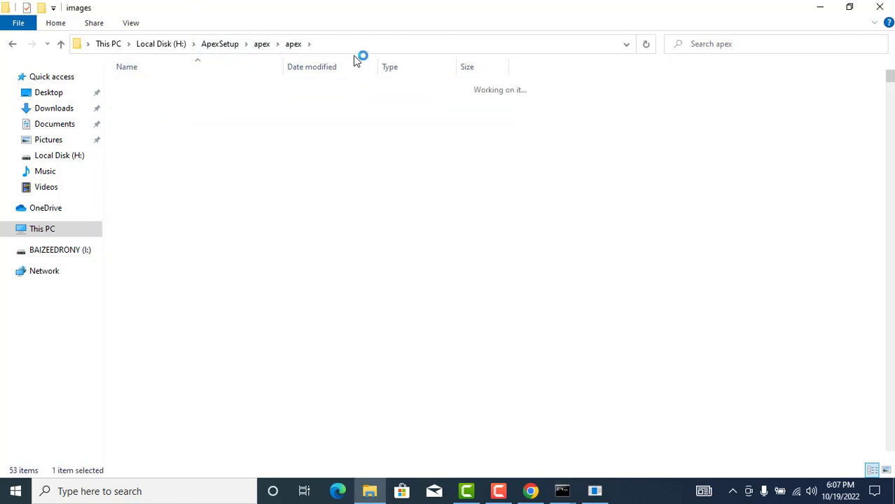
{"action": "left_click", "coordinate": [358, 45]}
{"action": "key", "text": "ctrl+c"}
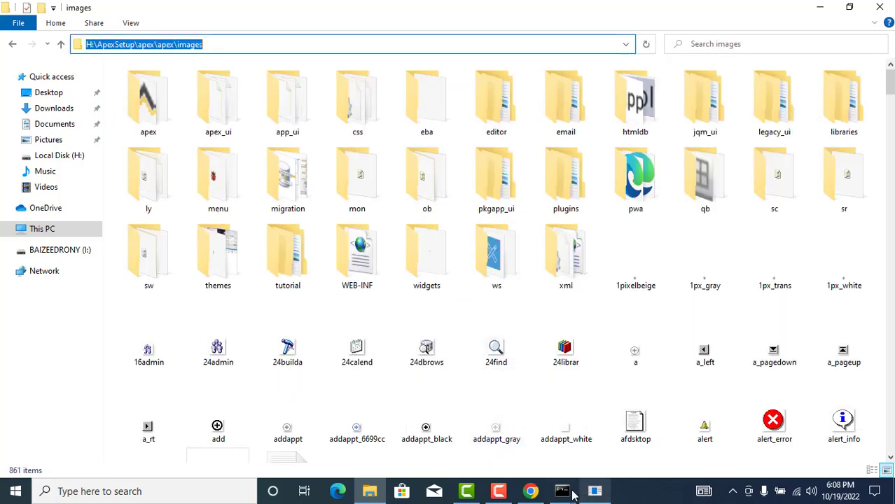
{"action": "left_click", "coordinate": [561, 491]}
{"action": "left_click", "coordinate": [624, 458]}
- Paste H:\ApexSetup\apex\apex\images as the APEX static resources location and submit it
{"action": "scroll", "coordinate": [374, 357], "scroll_direction": "down", "scroll_amount": 3}
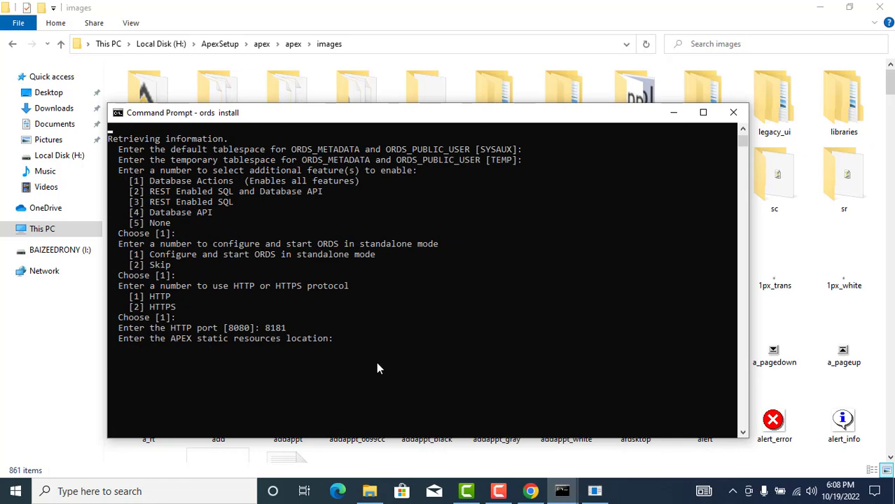
{"action": "right_click", "coordinate": [376, 360]}
{"action": "key", "text": "Return"}
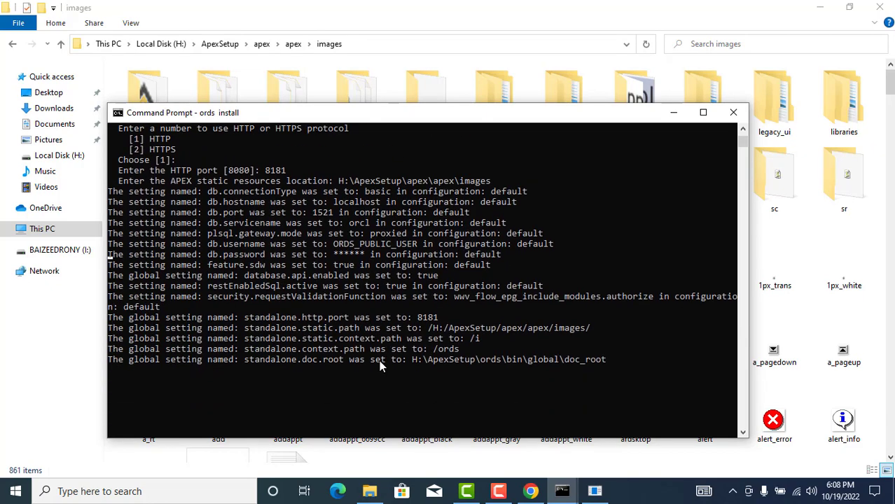
{"action": "scroll", "coordinate": [383, 357], "scroll_direction": "down", "scroll_amount": 3}
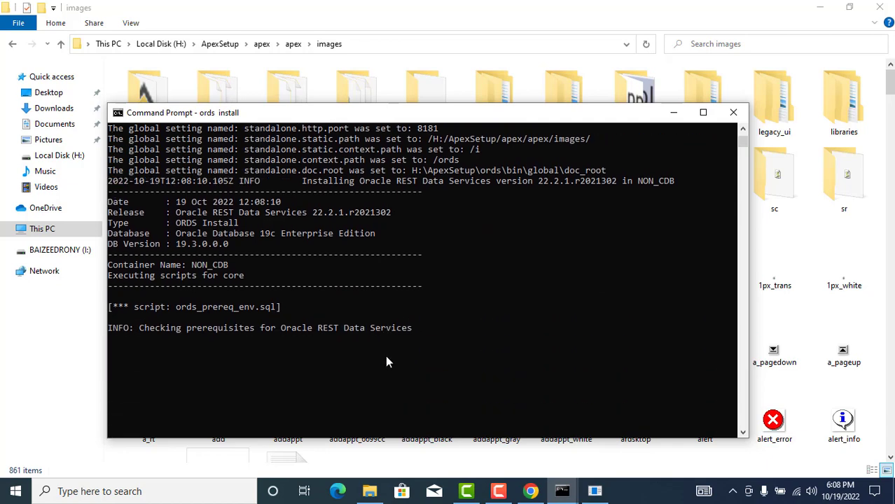
{"action": "scroll", "coordinate": [382, 350], "scroll_direction": "down", "scroll_amount": 2}
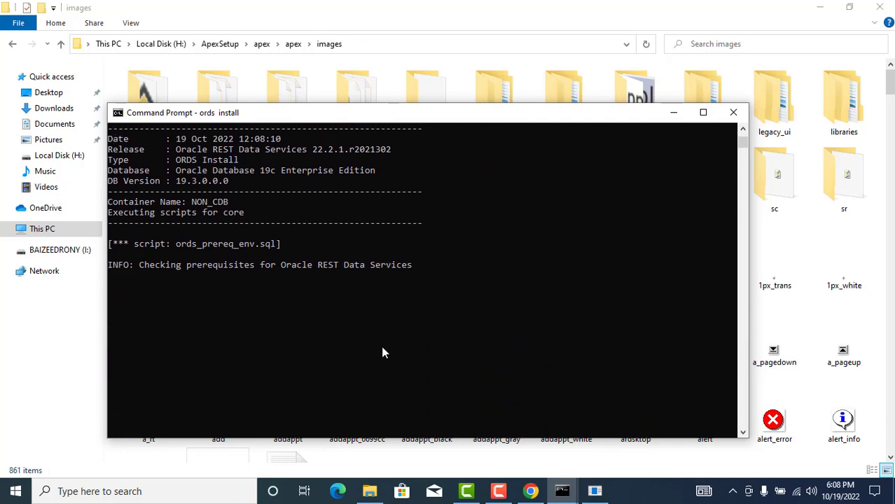